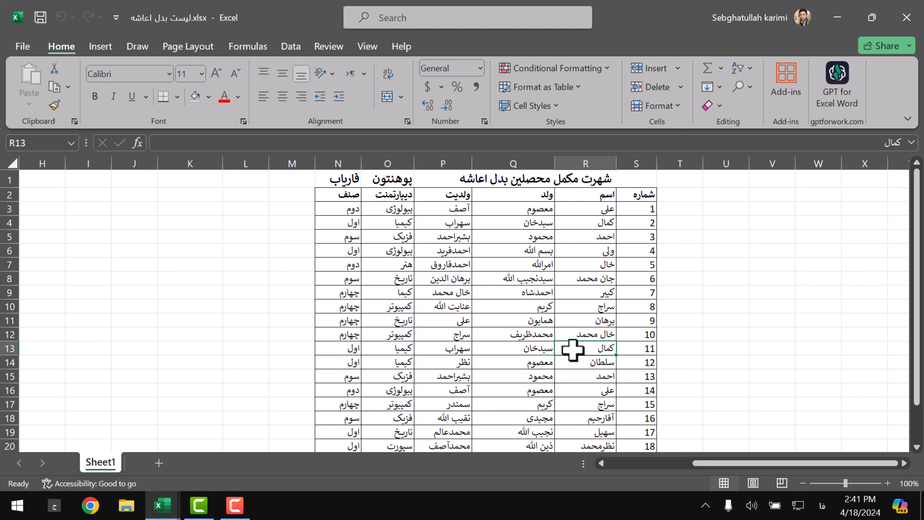
# - Examine the student records in the list, from the number column across to the class column
pyautogui.moveTo(338, 209); pyautogui.dragTo(350, 371)
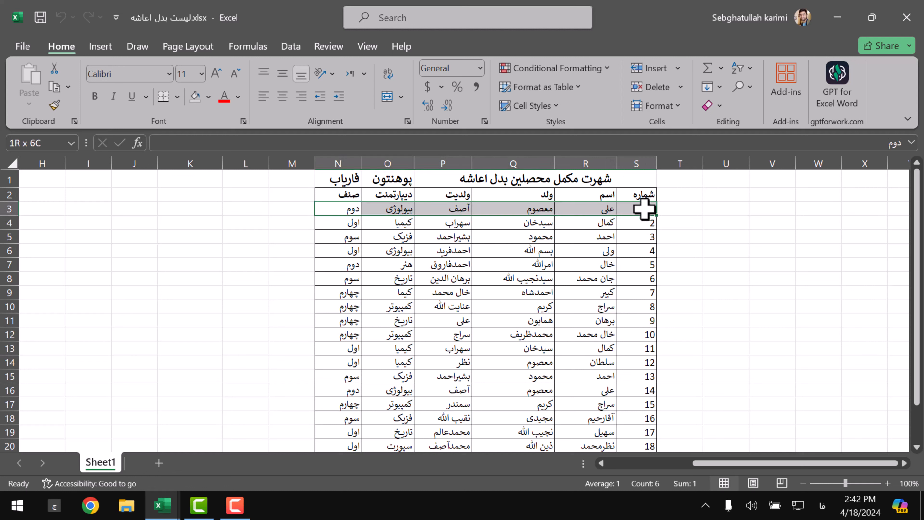
pyautogui.click(644, 264)
pyautogui.click(371, 360)
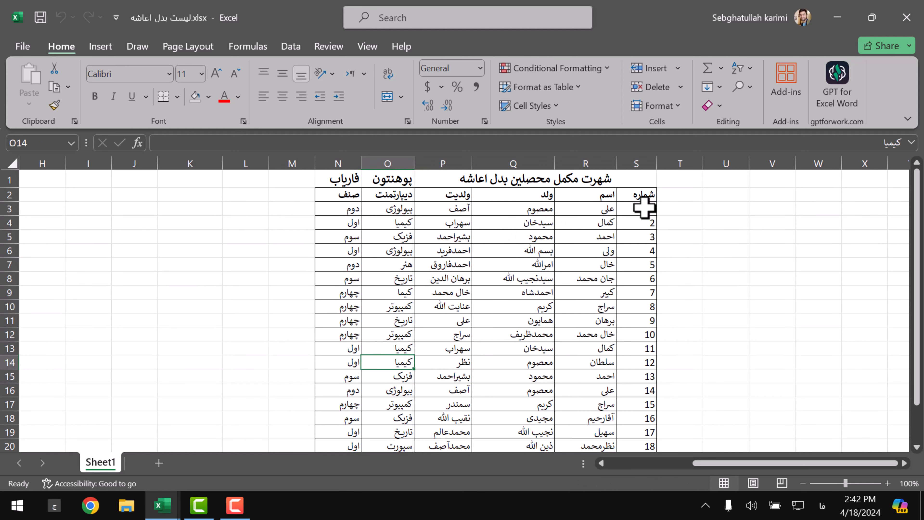
pyautogui.moveTo(645, 209); pyautogui.dragTo(344, 219)
pyautogui.click(399, 317)
pyautogui.moveTo(594, 177); pyautogui.dragTo(388, 179)
pyautogui.moveTo(355, 219); pyautogui.dragTo(347, 280)
pyautogui.click(431, 310)
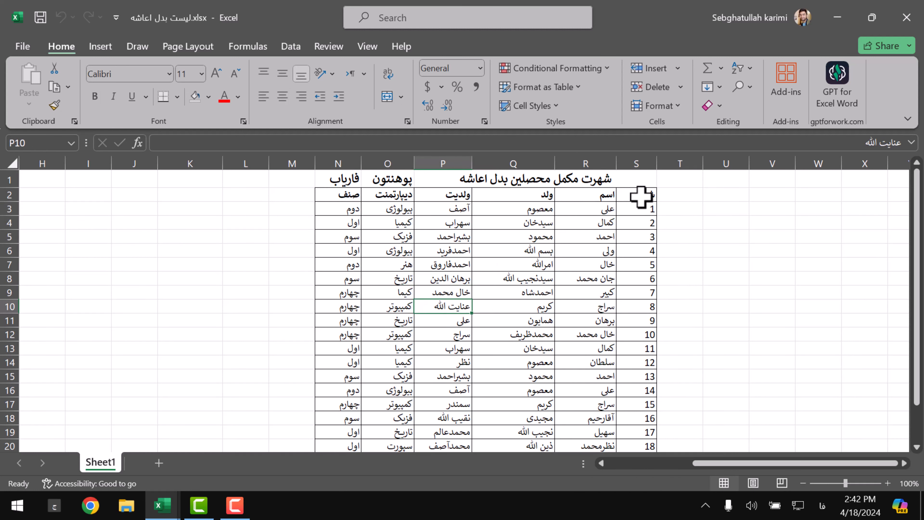
pyautogui.moveTo(642, 198); pyautogui.dragTo(352, 350)
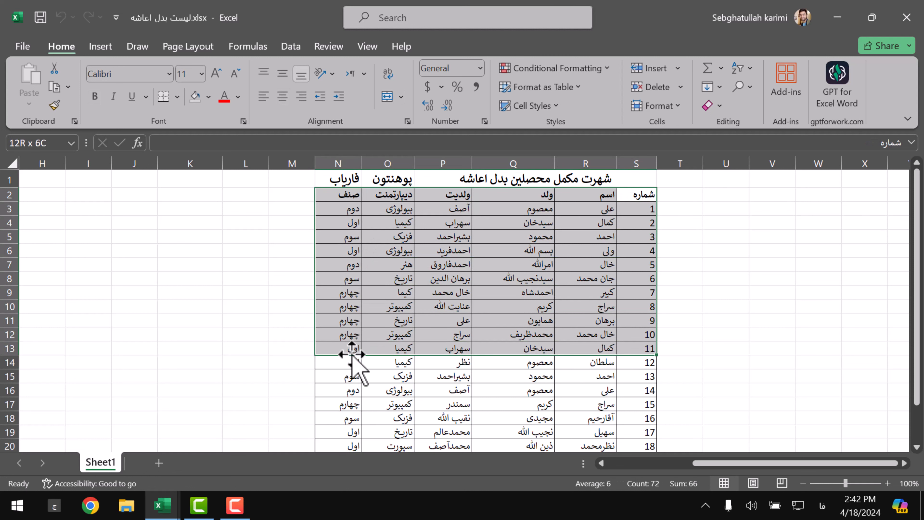
pyautogui.click(459, 323)
pyautogui.moveTo(643, 213); pyautogui.dragTo(351, 233)
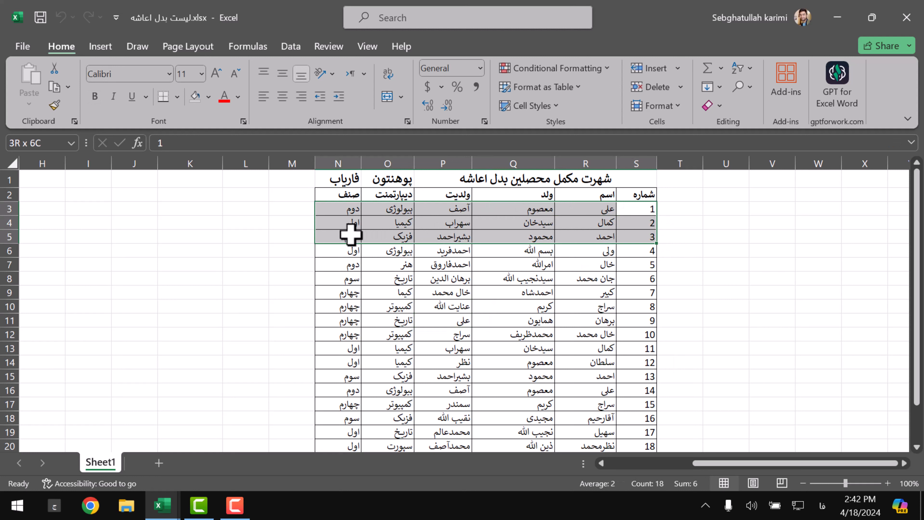
pyautogui.moveTo(351, 235); pyautogui.dragTo(350, 238)
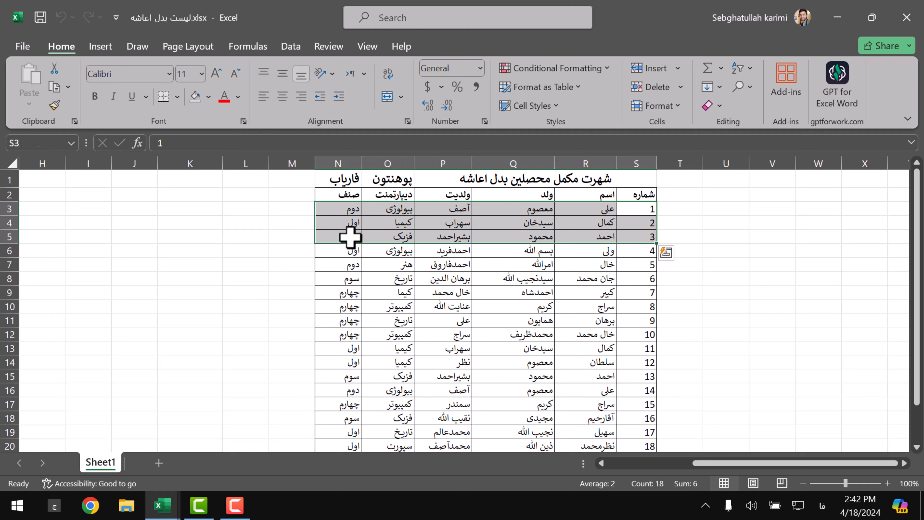
pyautogui.click(627, 268)
pyautogui.moveTo(629, 208); pyautogui.dragTo(321, 365)
pyautogui.click(408, 366)
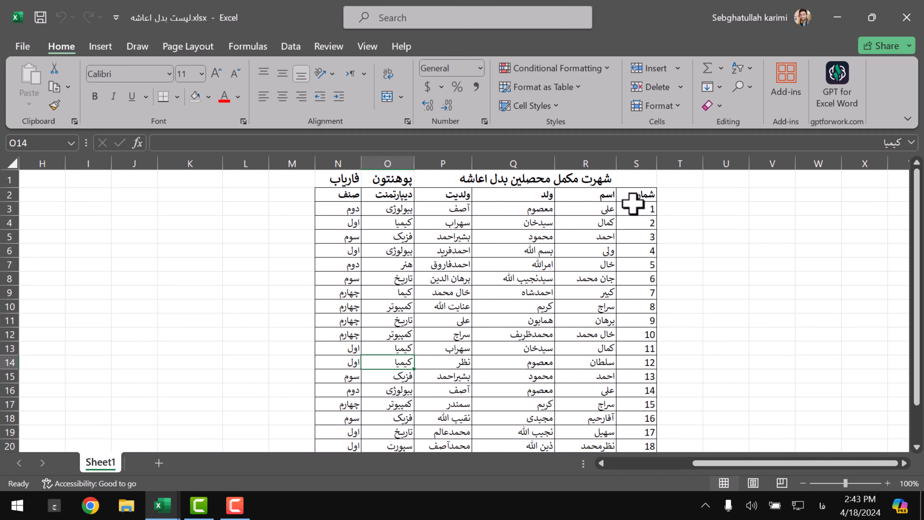
pyautogui.moveTo(634, 205); pyautogui.dragTo(355, 291)
pyautogui.click(382, 343)
# - Check the student name column from R3 to R23 for repeated names
pyautogui.click(605, 221)
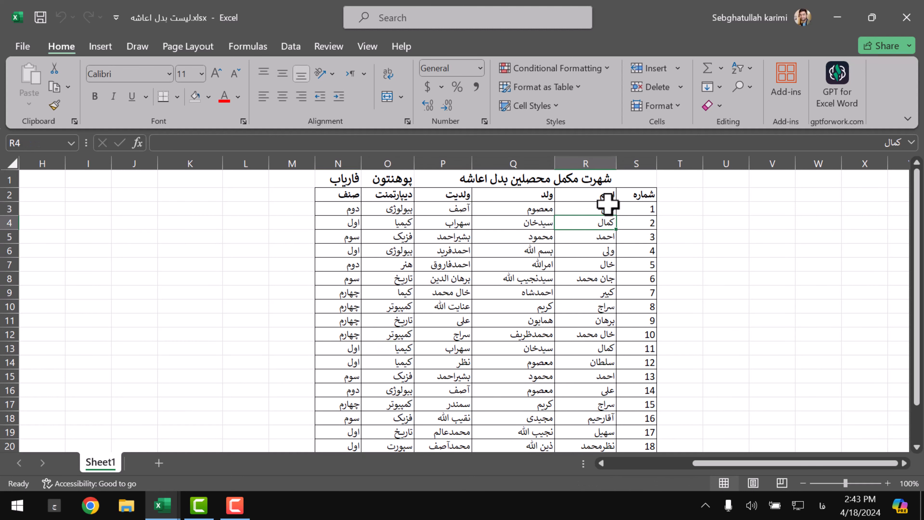
pyautogui.moveTo(609, 205); pyautogui.dragTo(437, 415)
pyautogui.click(440, 403)
pyautogui.scroll(2, 439, 403)
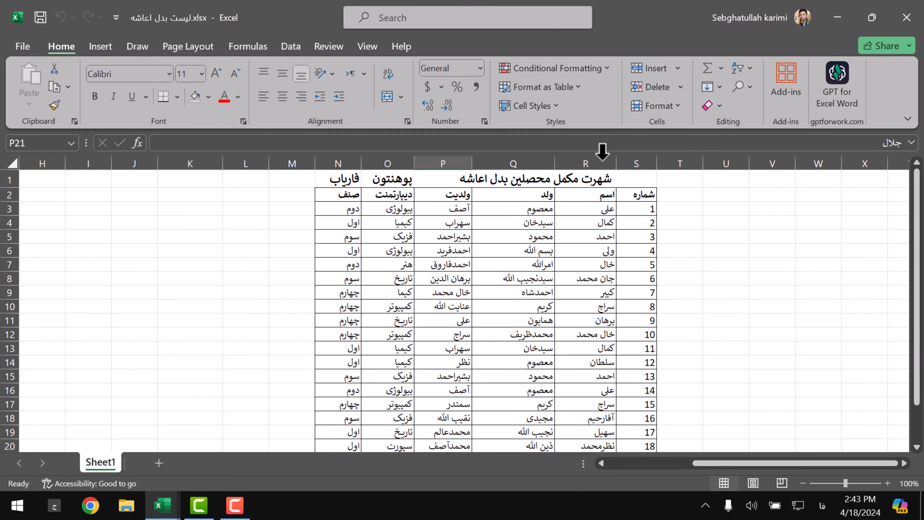
pyautogui.scroll(-1, 702, 379)
pyautogui.click(706, 382)
pyautogui.scroll(1, 591, 230)
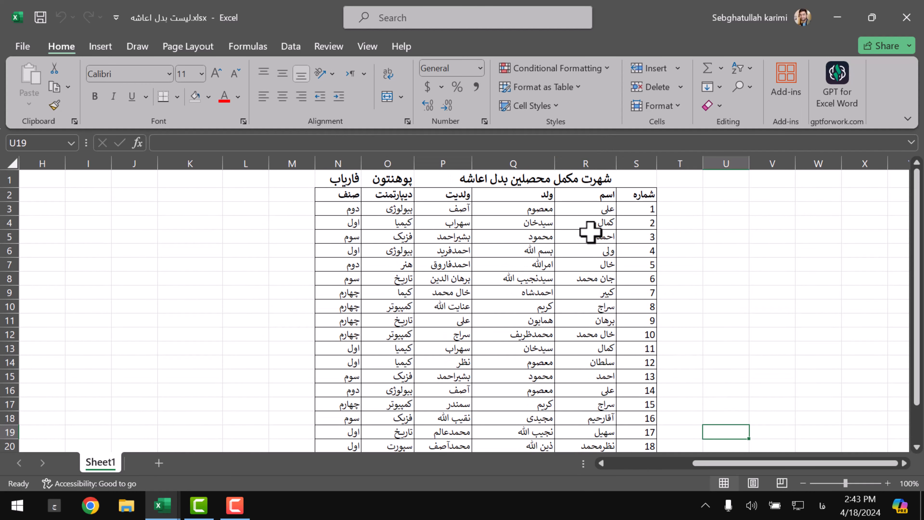
pyautogui.moveTo(592, 212); pyautogui.dragTo(591, 439)
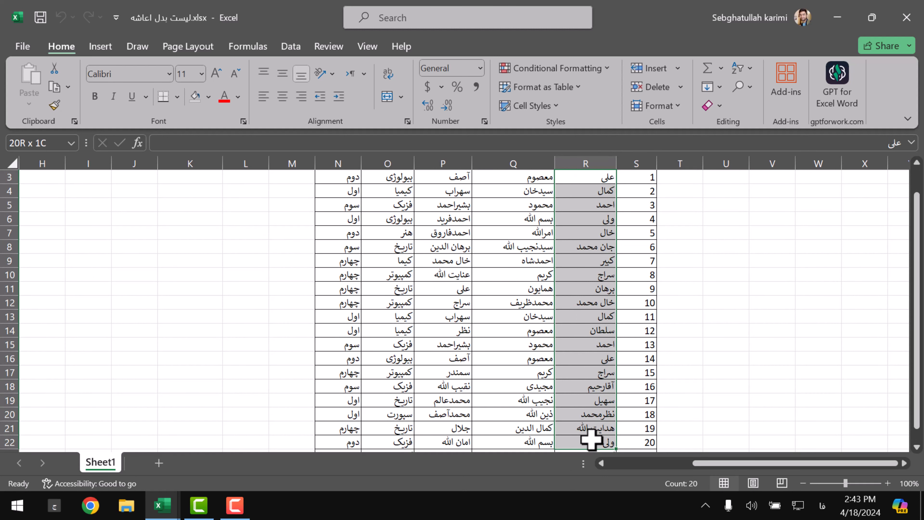
pyautogui.moveTo(590, 439); pyautogui.dragTo(593, 436)
pyautogui.scroll(1, 600, 403)
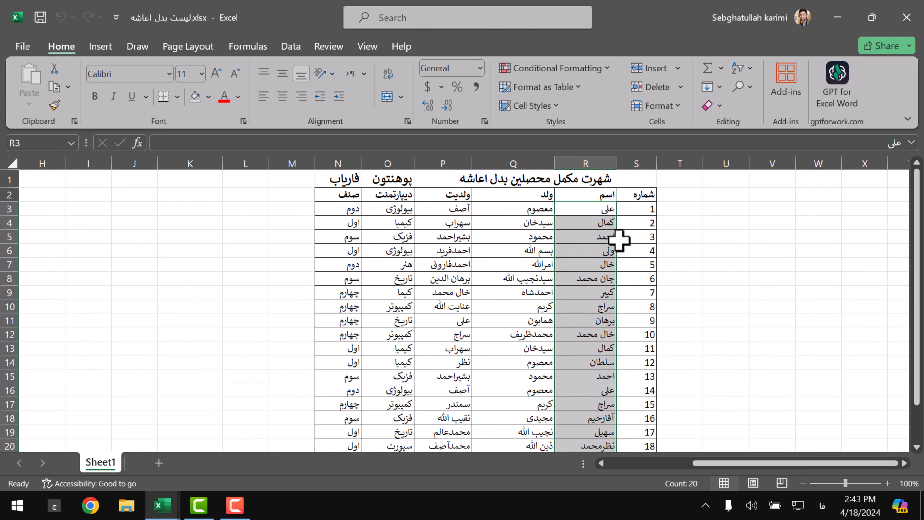
pyautogui.click(619, 240)
pyautogui.click(607, 214)
pyautogui.moveTo(606, 214); pyautogui.dragTo(606, 427)
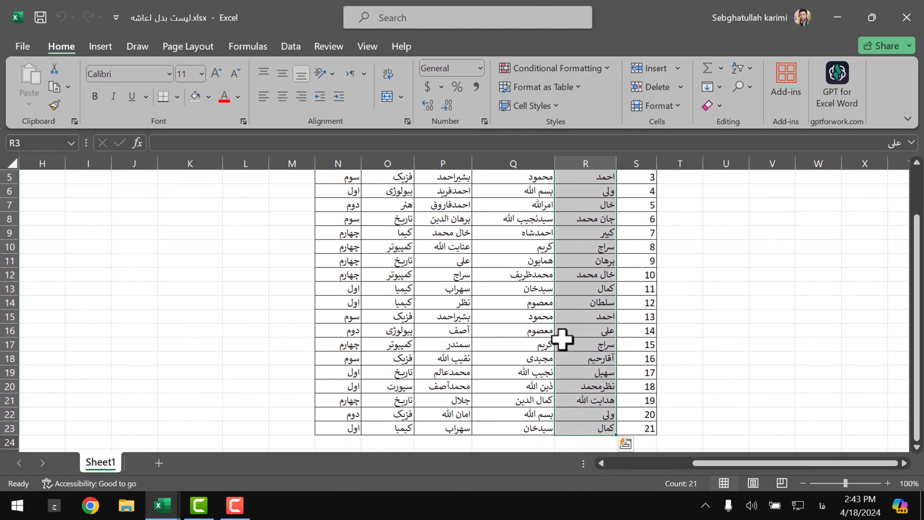
# - Try to remove duplicate names from R5:R23 only, continuing with the current selection and checking Column R
pyautogui.scroll(2, 560, 340)
pyautogui.scroll(-2, 599, 198)
pyautogui.moveTo(598, 177); pyautogui.dragTo(590, 431)
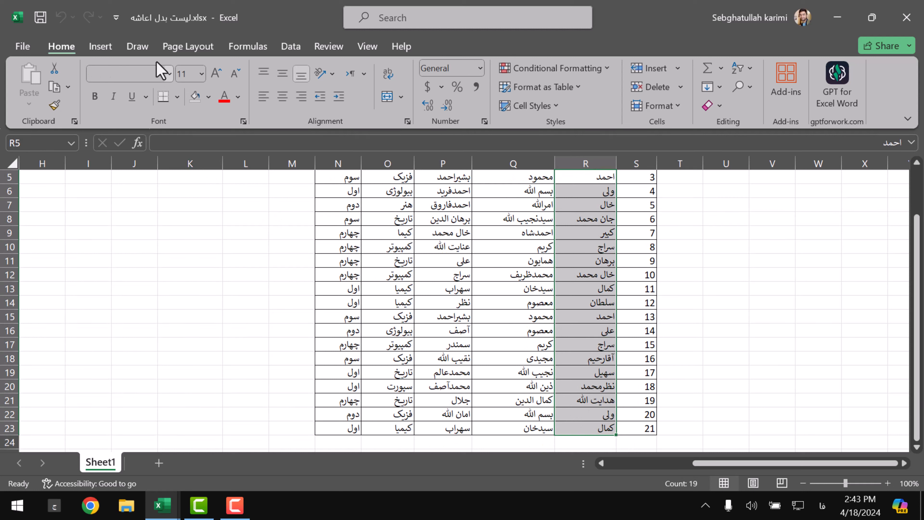
pyautogui.click(214, 47)
pyautogui.click(291, 46)
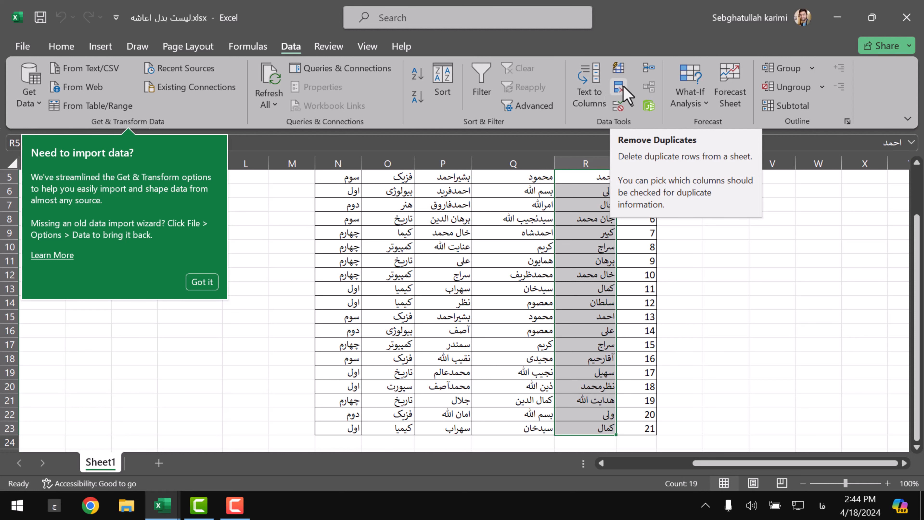
pyautogui.click(626, 94)
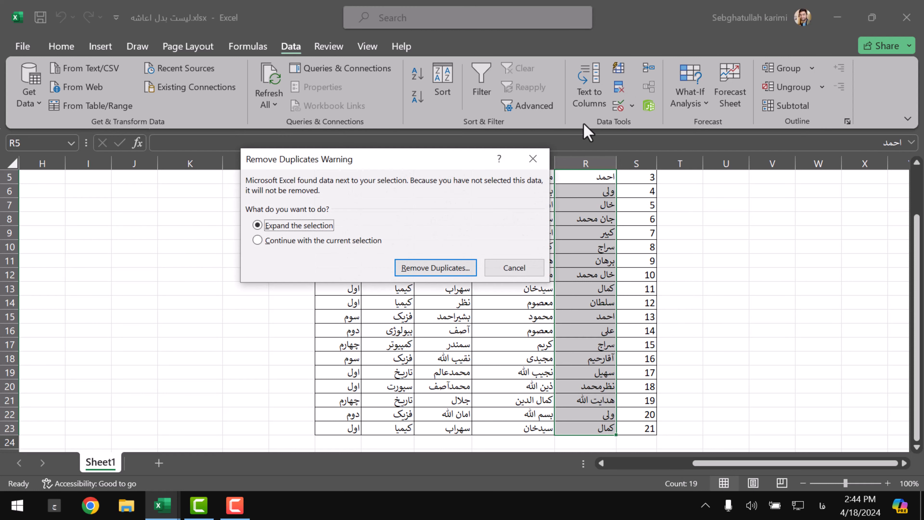
pyautogui.press('Down')
pyautogui.click(436, 271)
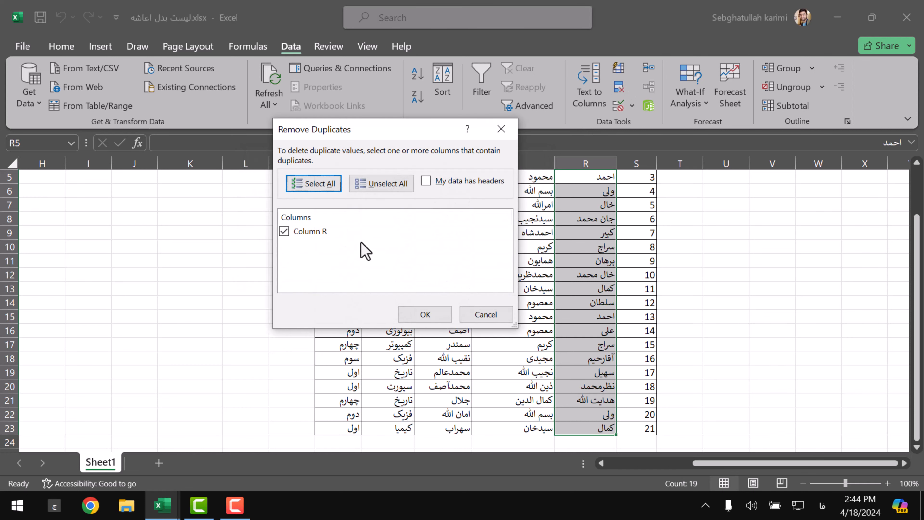
pyautogui.click(426, 315)
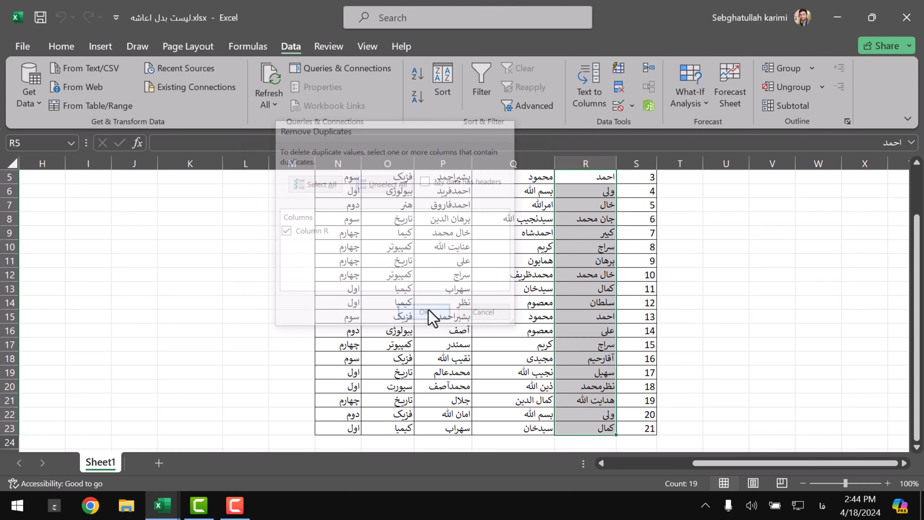
pyautogui.click(475, 295)
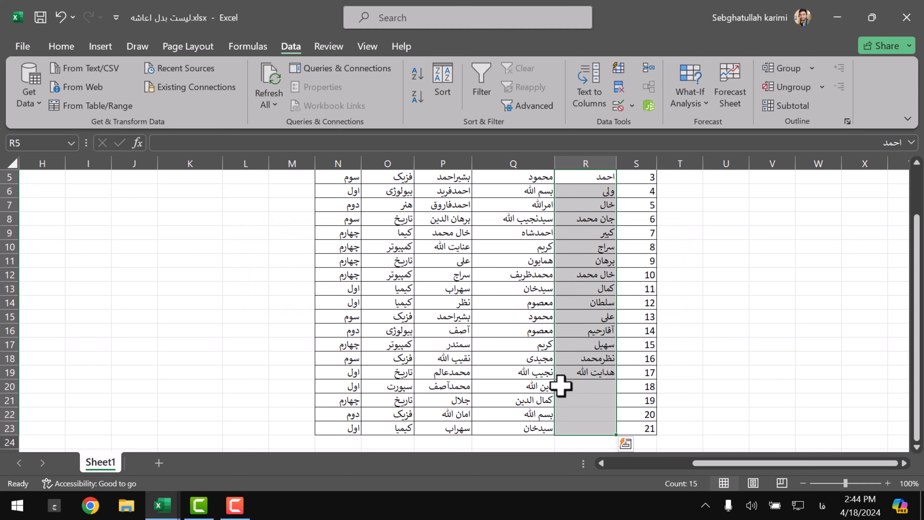
pyautogui.scroll(-2, 560, 386)
pyautogui.moveTo(584, 352); pyautogui.dragTo(587, 335)
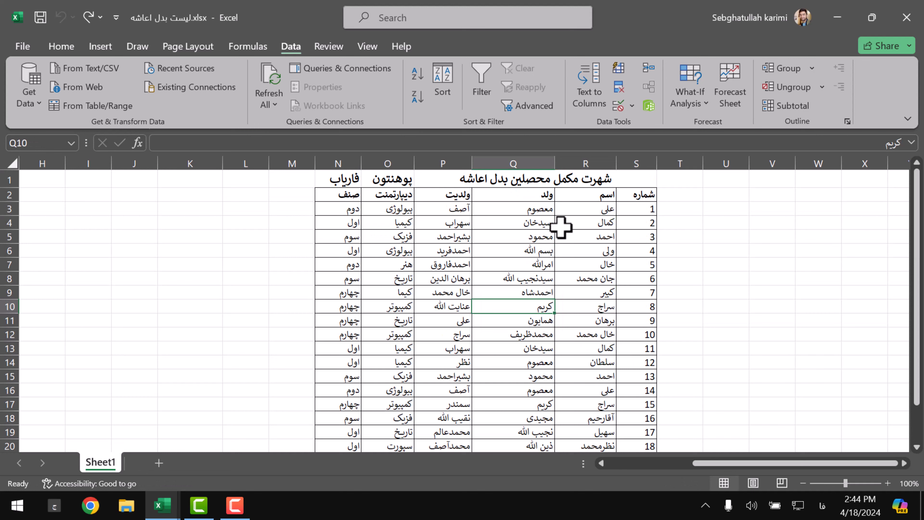
# - Try to remove duplicate student records from the range N3:R23, leaving out the number column
pyautogui.moveTo(579, 214); pyautogui.dragTo(346, 438)
pyautogui.scroll(-3, 382, 407)
pyautogui.scroll(1, 389, 405)
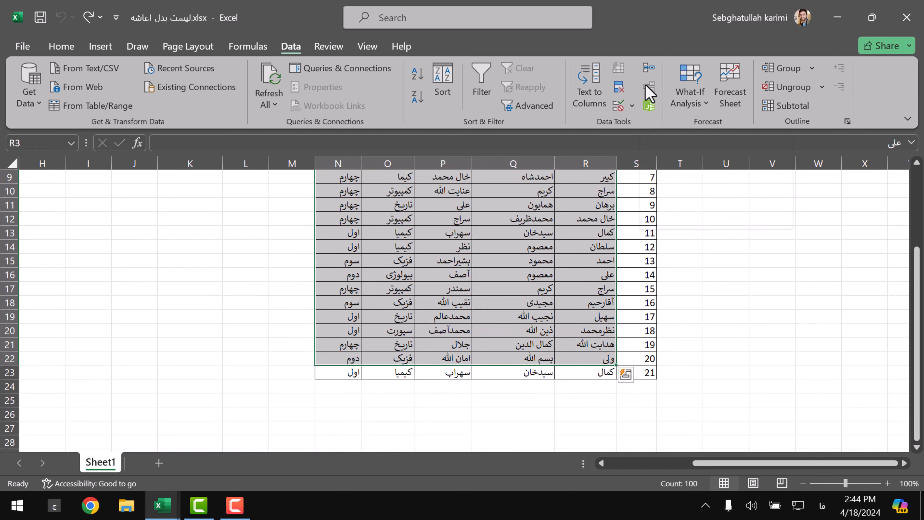
pyautogui.hotkey('shift', 'Down')
pyautogui.click(650, 108)
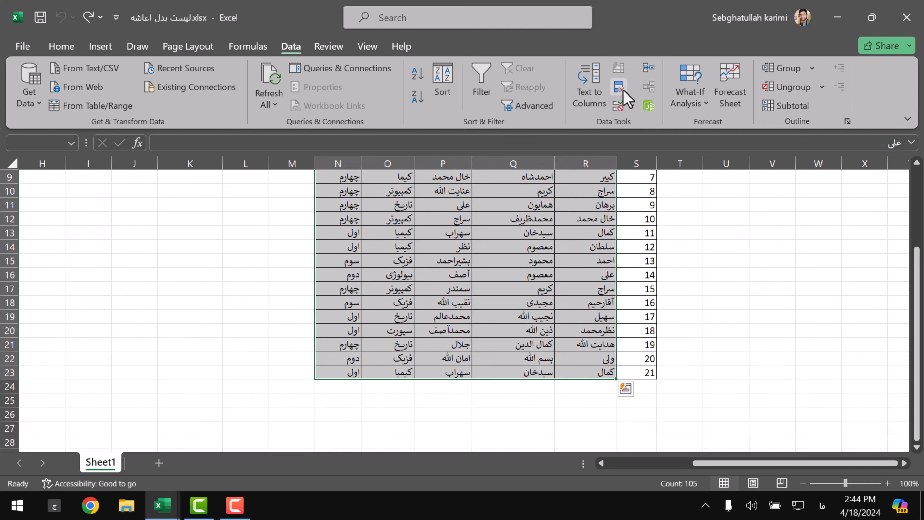
pyautogui.click(428, 319)
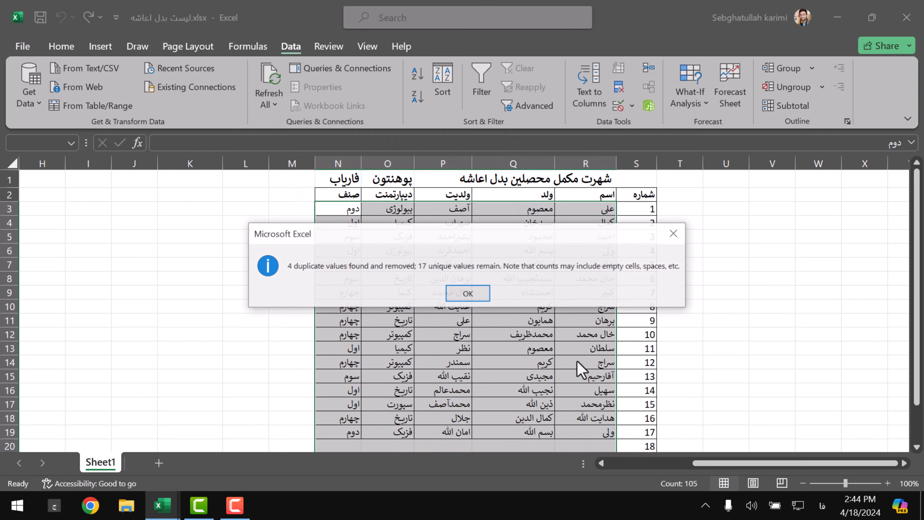
pyautogui.click(486, 297)
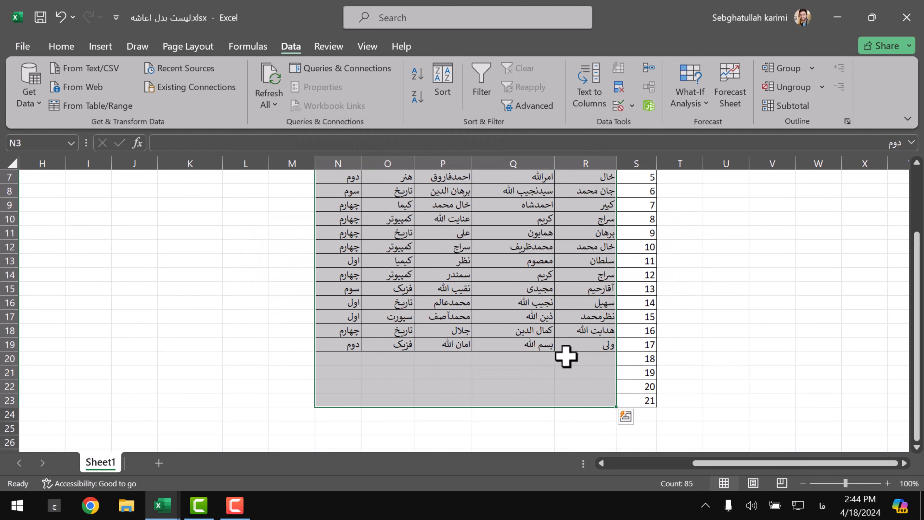
# - Review the reduced student list and undo the duplicate removal
pyautogui.click(570, 344)
pyautogui.click(586, 329)
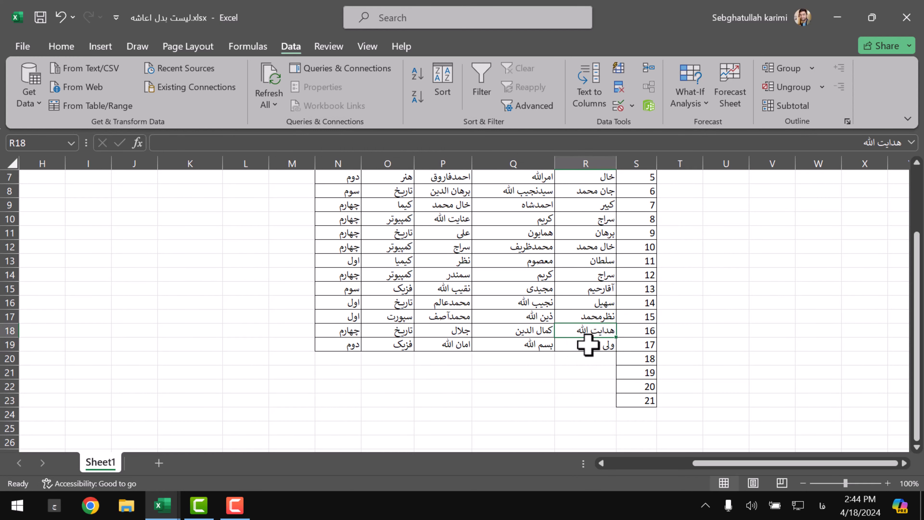
pyautogui.hotkey('ctrl', 'z')
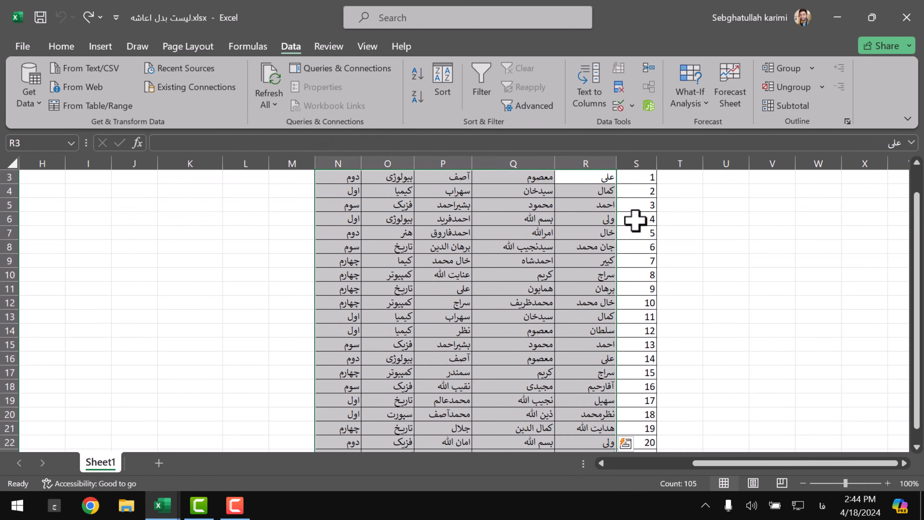
pyautogui.scroll(1, 575, 273)
pyautogui.click(575, 275)
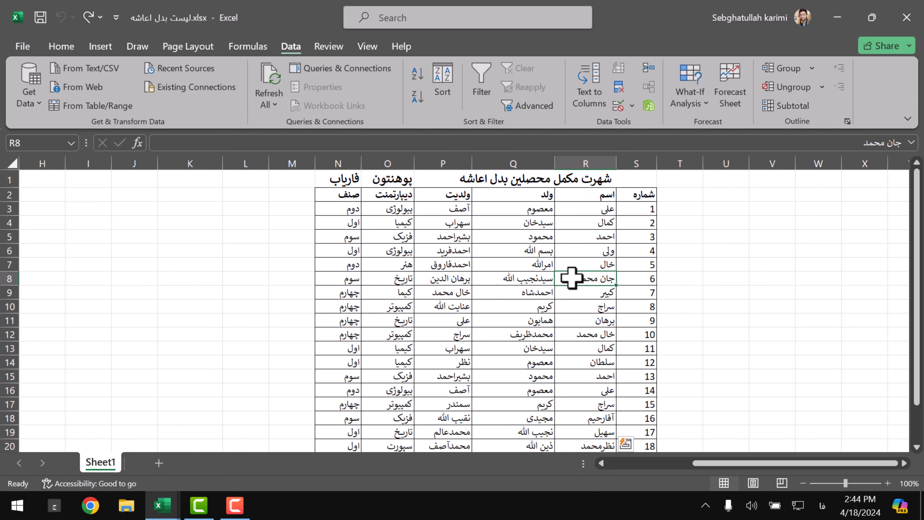
# - Select the student records in N3:R23 and open the Office Add-ins store
pyautogui.moveTo(605, 206); pyautogui.dragTo(354, 415)
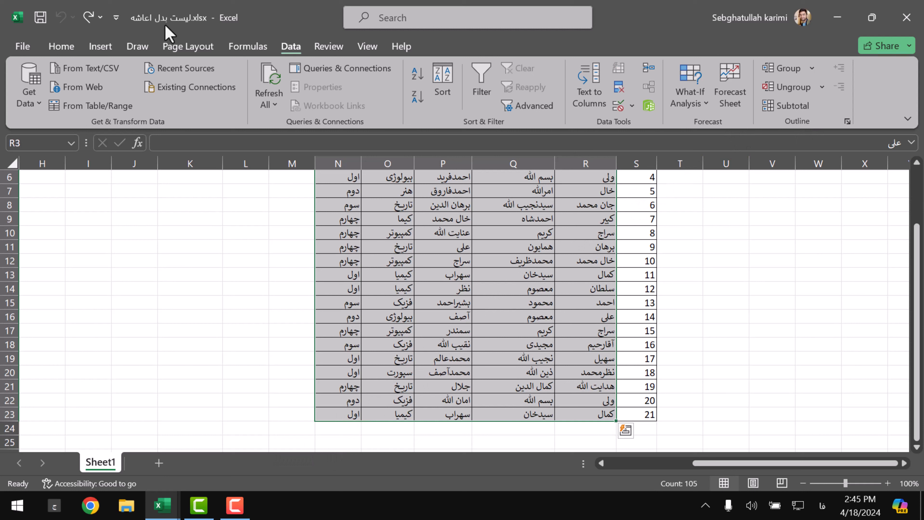
pyautogui.click(60, 48)
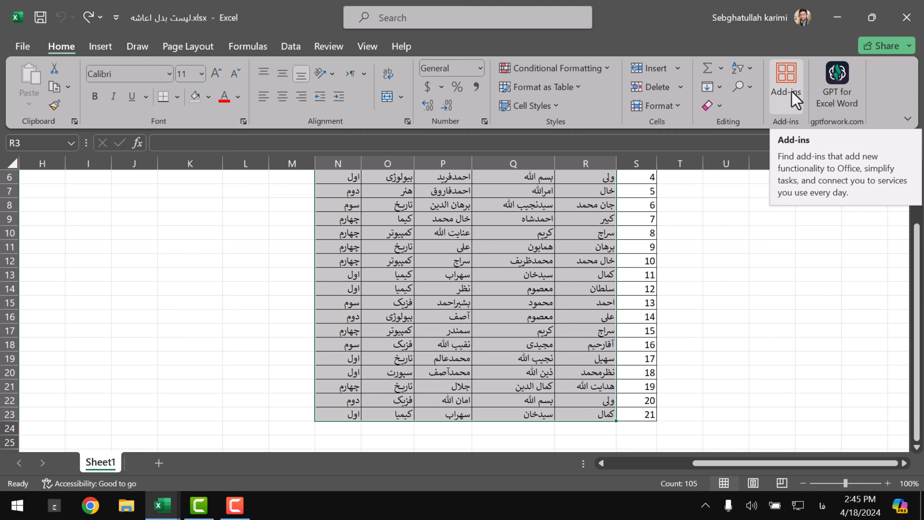
pyautogui.click(22, 47)
pyautogui.click(21, 51)
pyautogui.click(21, 51)
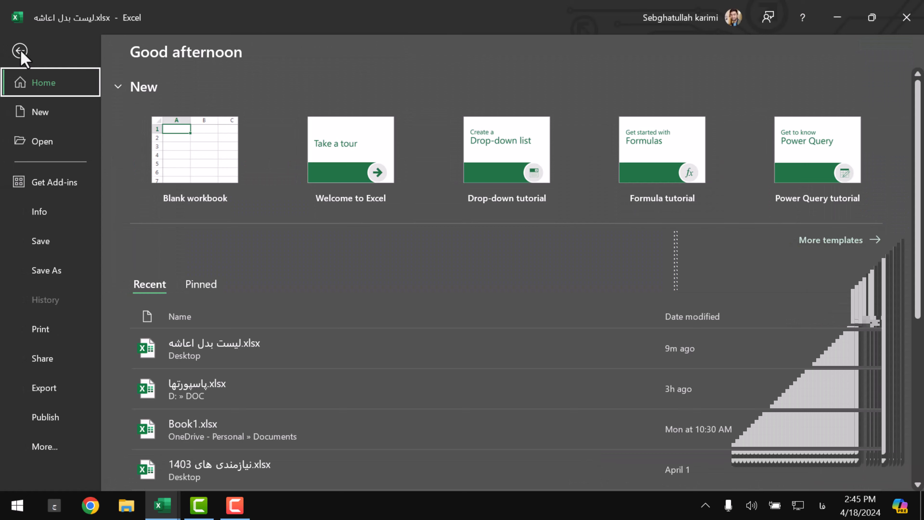
pyautogui.click(49, 190)
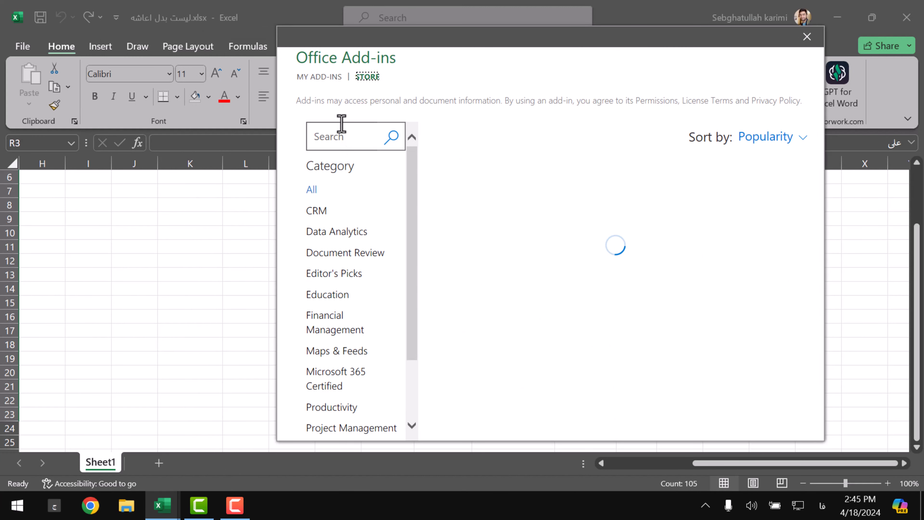
# - Search the Office Add-ins store for "duplicate"
pyautogui.scroll(-2, 364, 233)
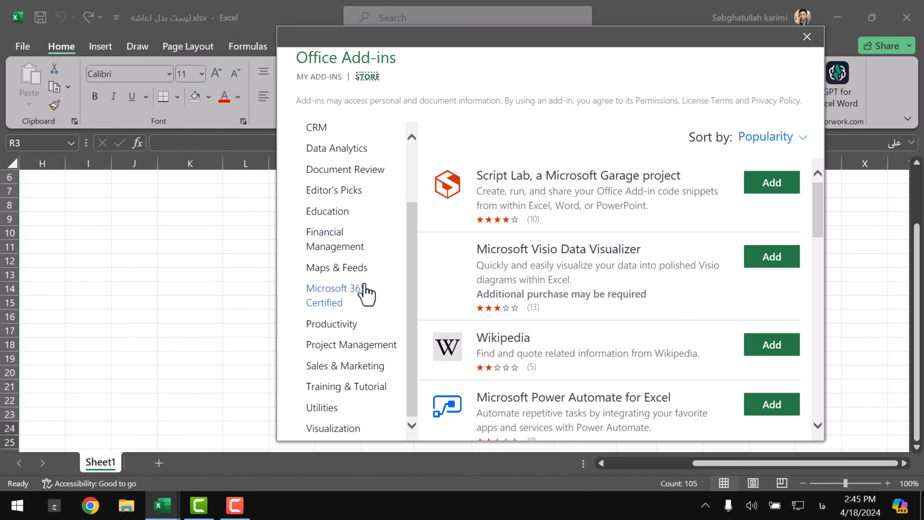
pyautogui.scroll(2, 365, 293)
pyautogui.click(360, 146)
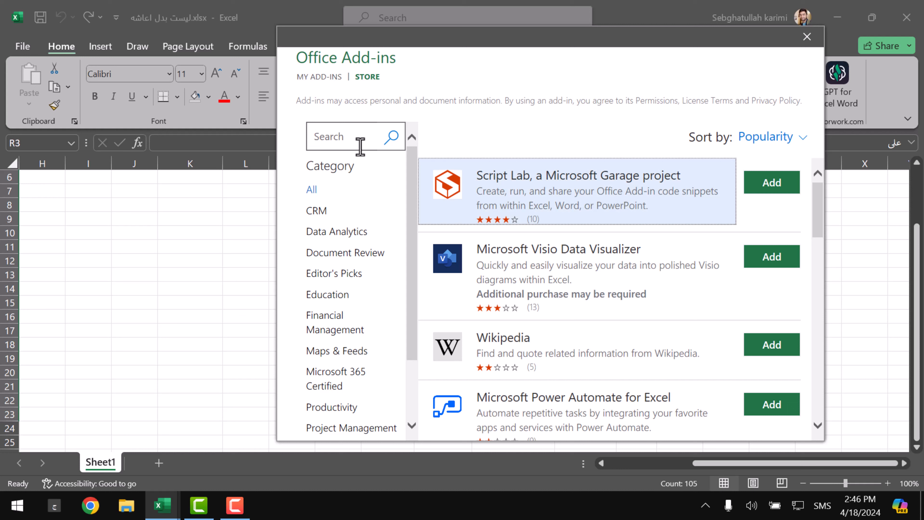
pyautogui.click(360, 146)
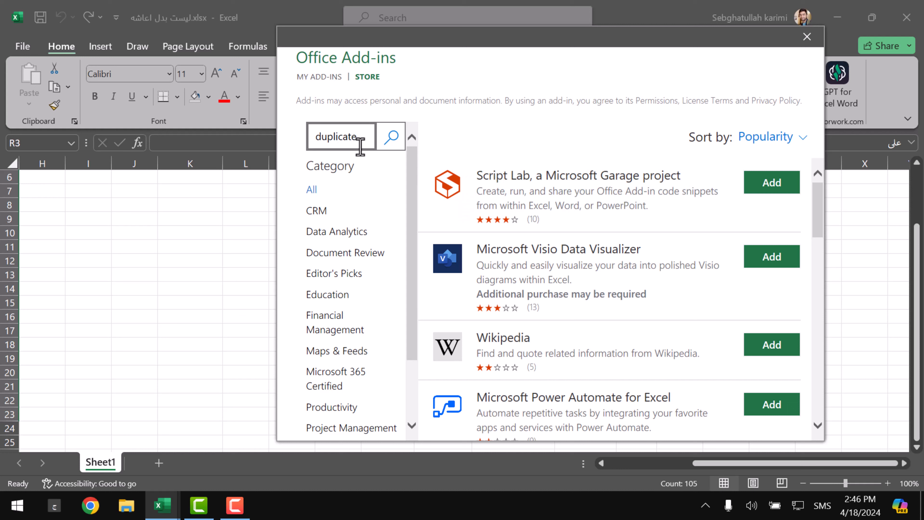
pyautogui.click(391, 137)
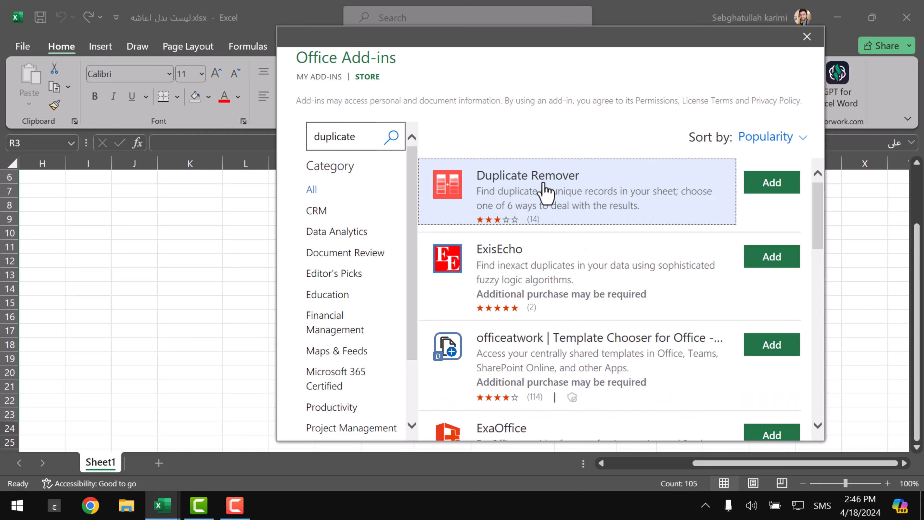
# - Close the Office Add-ins store and open the Duplicate Remover add-in from the installed add-ins
pyautogui.click(788, 184)
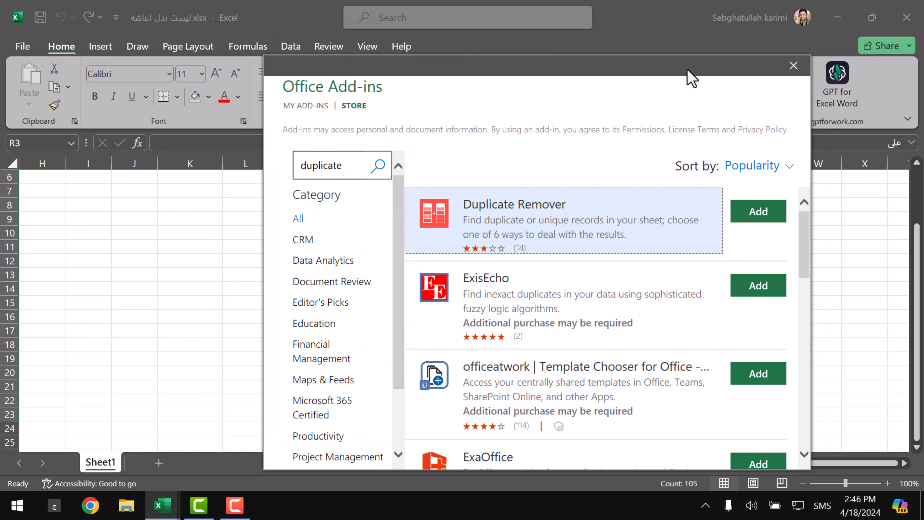
pyautogui.moveTo(687, 70); pyautogui.dragTo(702, 51)
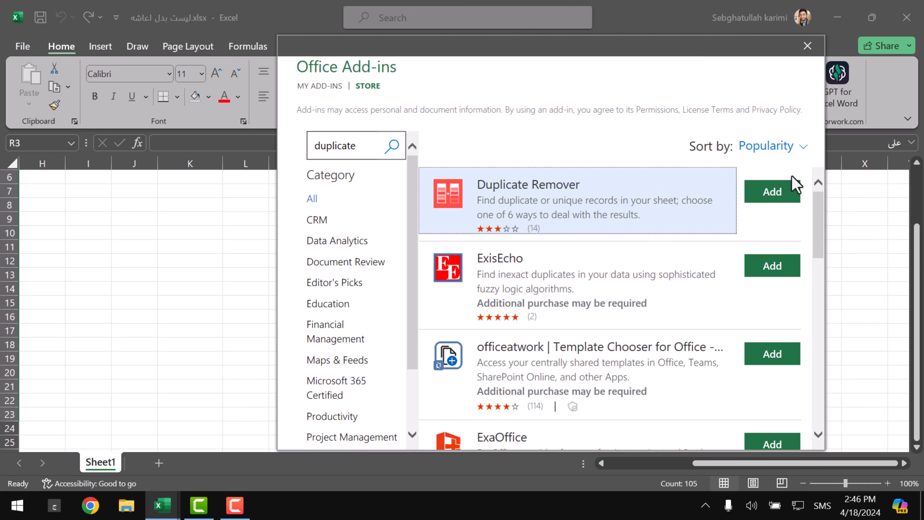
pyautogui.click(806, 44)
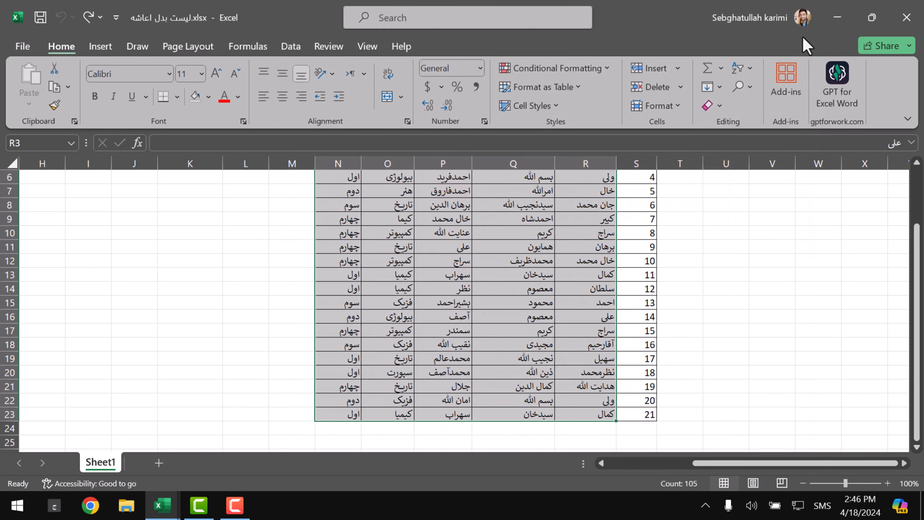
pyautogui.click(785, 90)
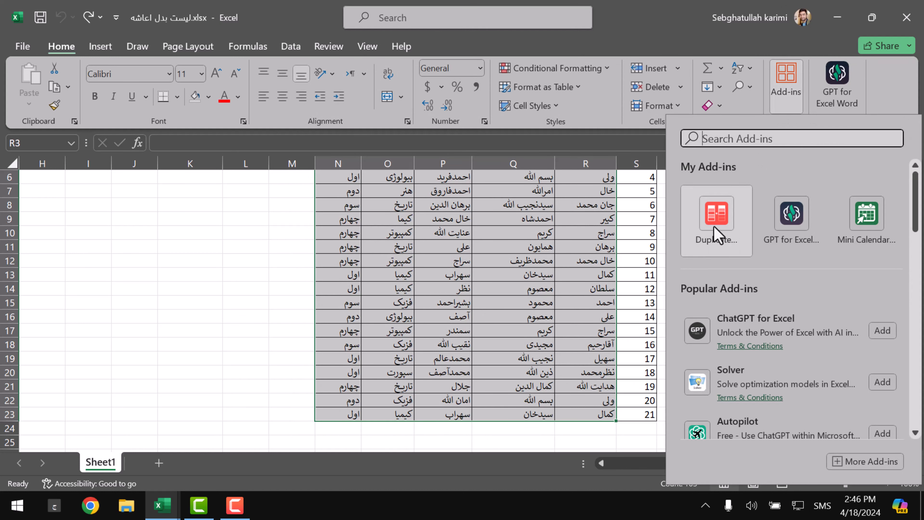
pyautogui.click(735, 229)
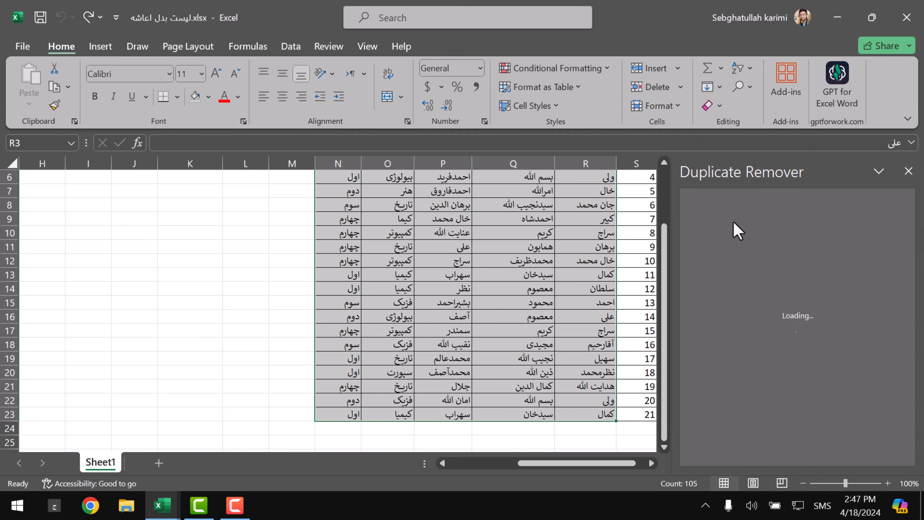
# - Select the student records including the number column, N3:S23, as the range for the duplicate search
pyautogui.scroll(2, 625, 211)
pyautogui.moveTo(641, 209); pyautogui.dragTo(337, 433)
pyautogui.scroll(1, 375, 406)
pyautogui.scroll(-1, 598, 358)
pyautogui.click(598, 358)
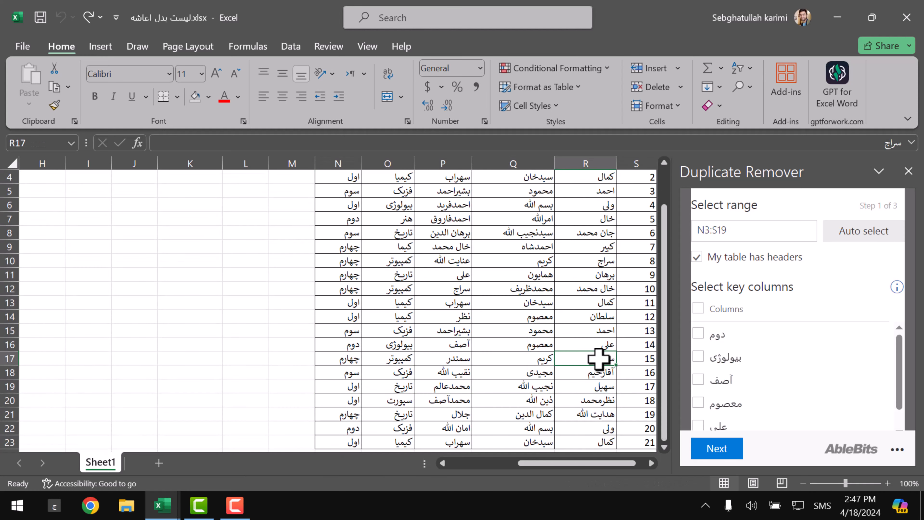
pyautogui.scroll(1, 606, 320)
pyautogui.moveTo(642, 209); pyautogui.dragTo(378, 359)
pyautogui.click(414, 402)
pyautogui.scroll(2, 600, 266)
pyautogui.scroll(-1, 600, 267)
pyautogui.click(586, 271)
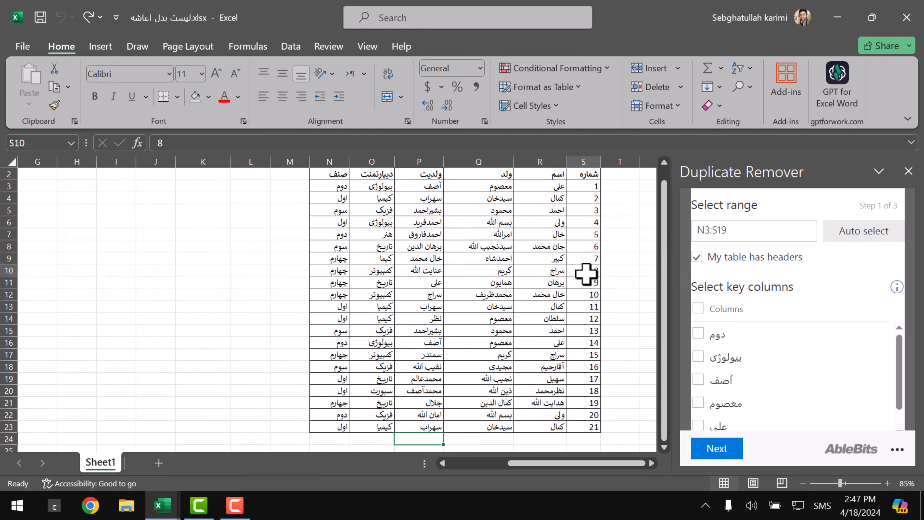
pyautogui.moveTo(585, 189); pyautogui.dragTo(320, 423)
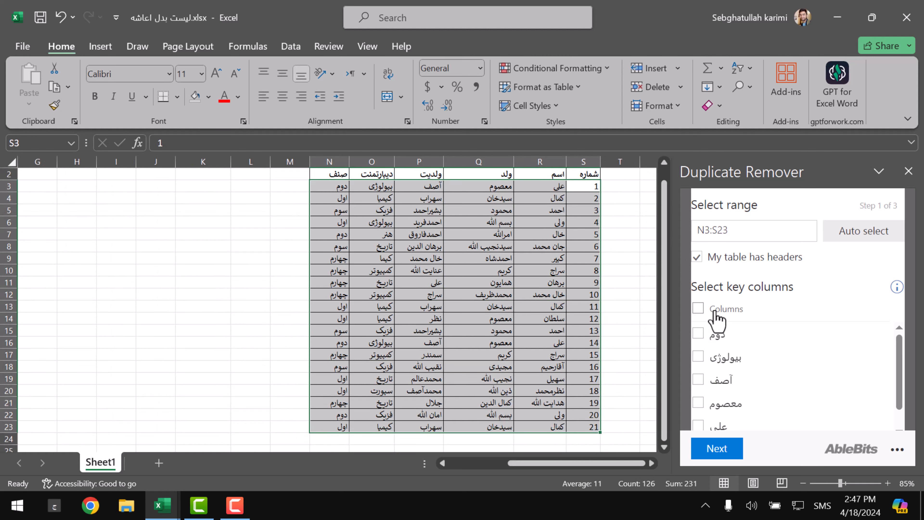
# - Search for Duplicates + 1st occurrences and fill the matches with blue, keeping the data backup enabled
pyautogui.click(730, 446)
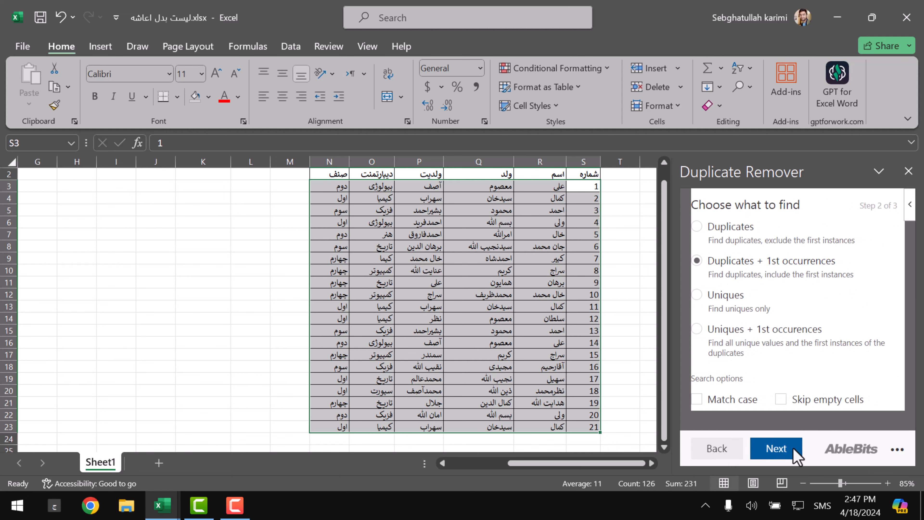
pyautogui.click(779, 452)
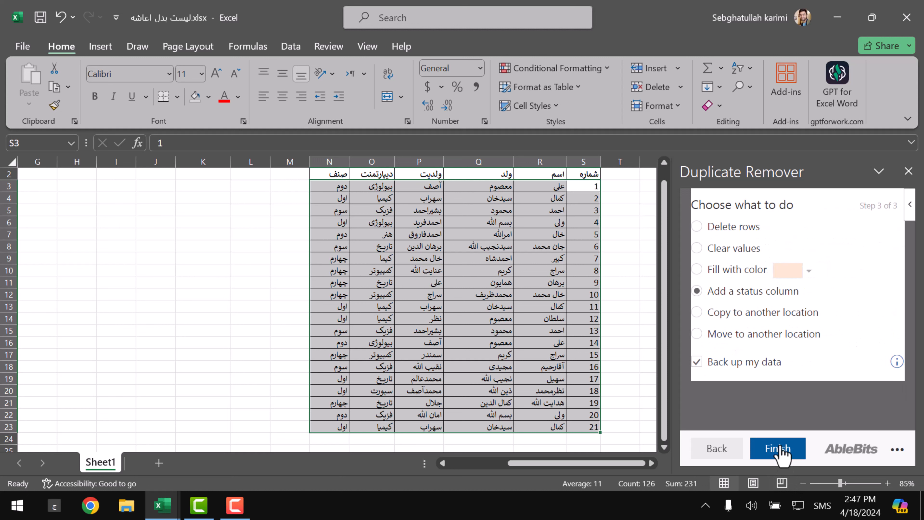
pyautogui.click(735, 270)
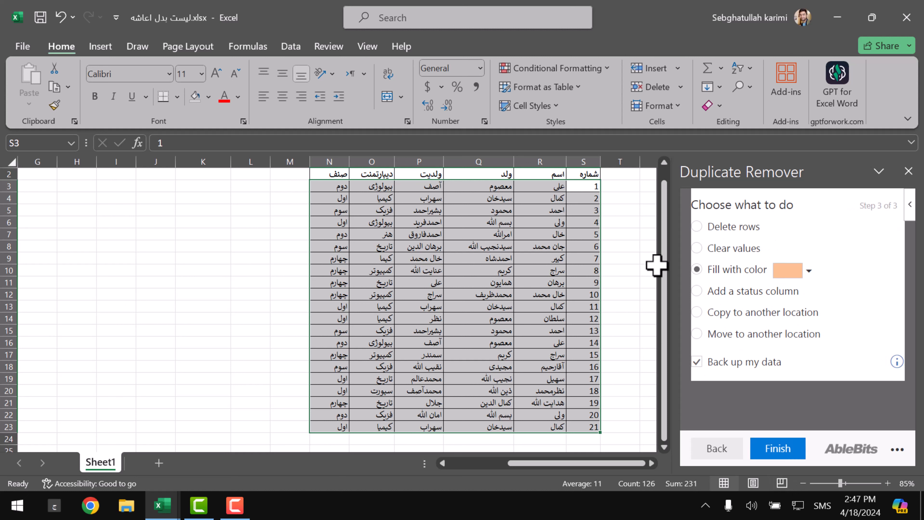
pyautogui.click(801, 270)
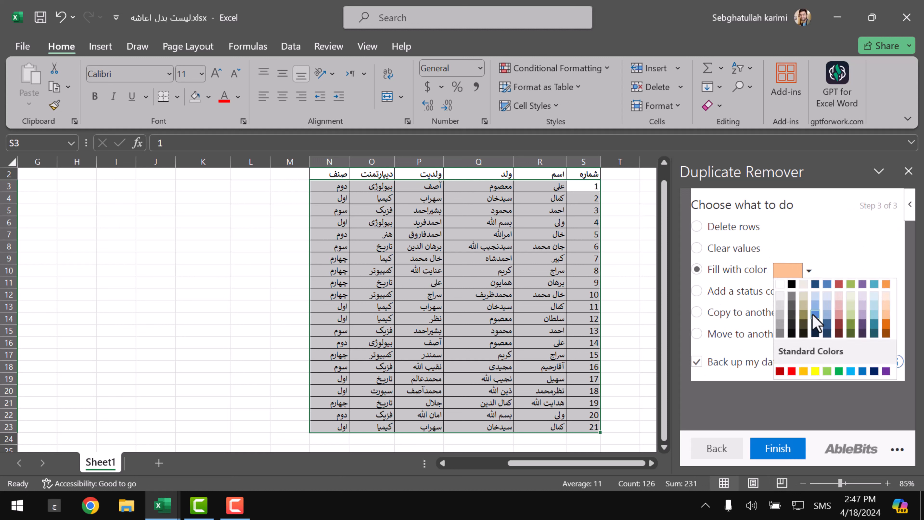
pyautogui.click(816, 314)
pyautogui.click(777, 452)
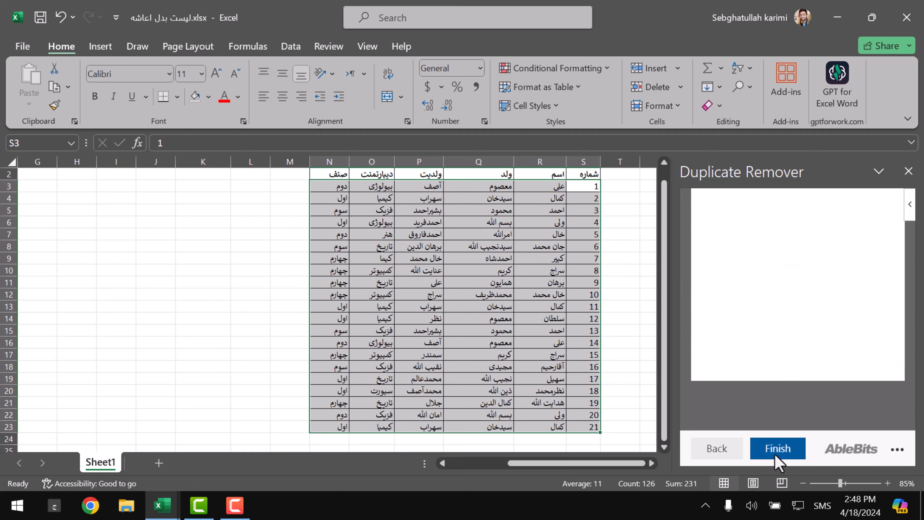
# - Examine the student list for repeated records and check the number column in S3:S23
pyautogui.click(583, 273)
pyautogui.scroll(1, 579, 295)
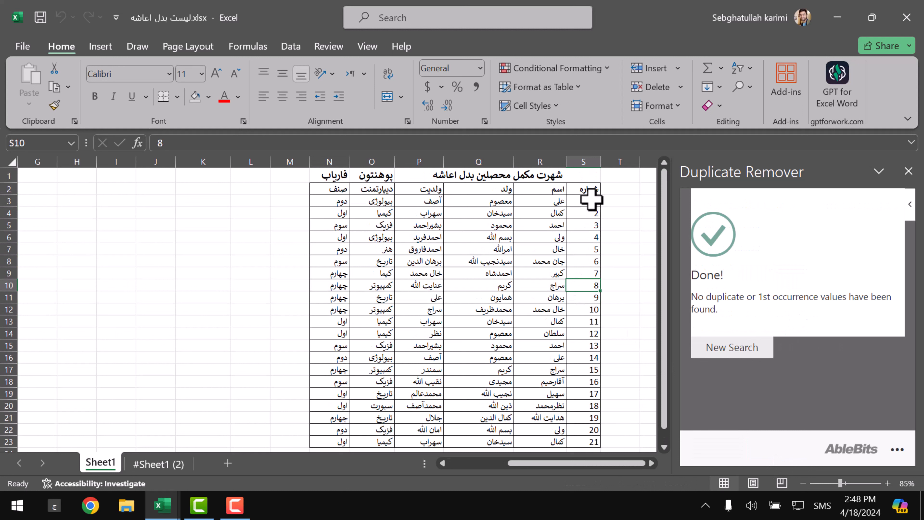
pyautogui.moveTo(592, 200); pyautogui.dragTo(316, 203)
pyautogui.moveTo(575, 214); pyautogui.dragTo(418, 213)
pyautogui.moveTo(581, 321); pyautogui.dragTo(458, 320)
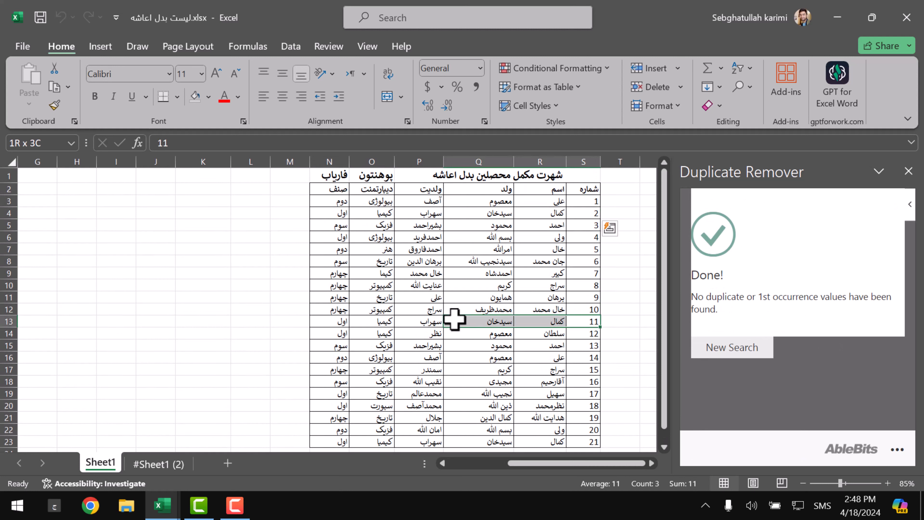
pyautogui.moveTo(563, 360); pyautogui.dragTo(473, 369)
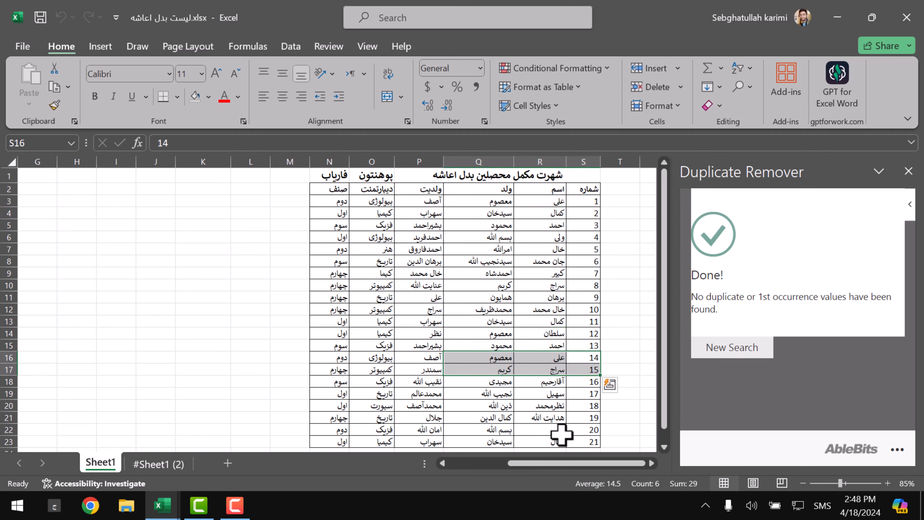
pyautogui.moveTo(568, 442); pyautogui.dragTo(334, 442)
pyautogui.click(402, 358)
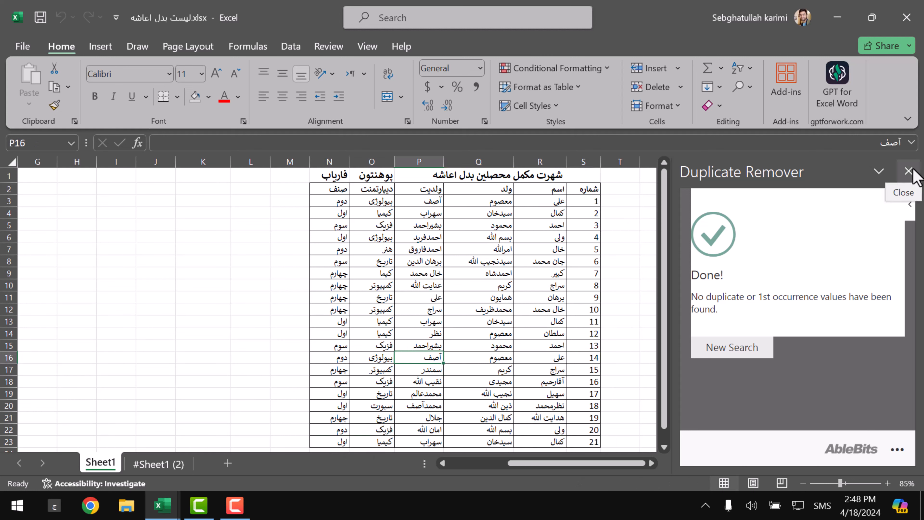
pyautogui.moveTo(584, 201); pyautogui.dragTo(592, 442)
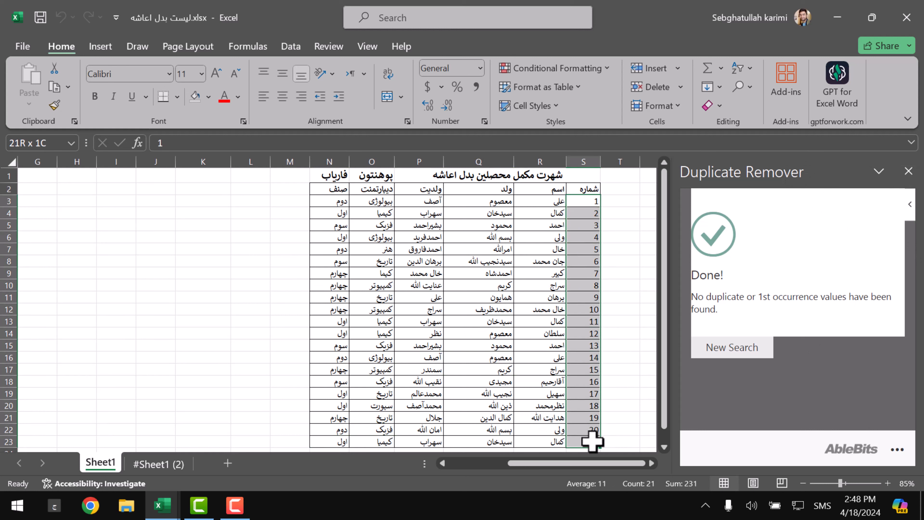
pyautogui.click(498, 345)
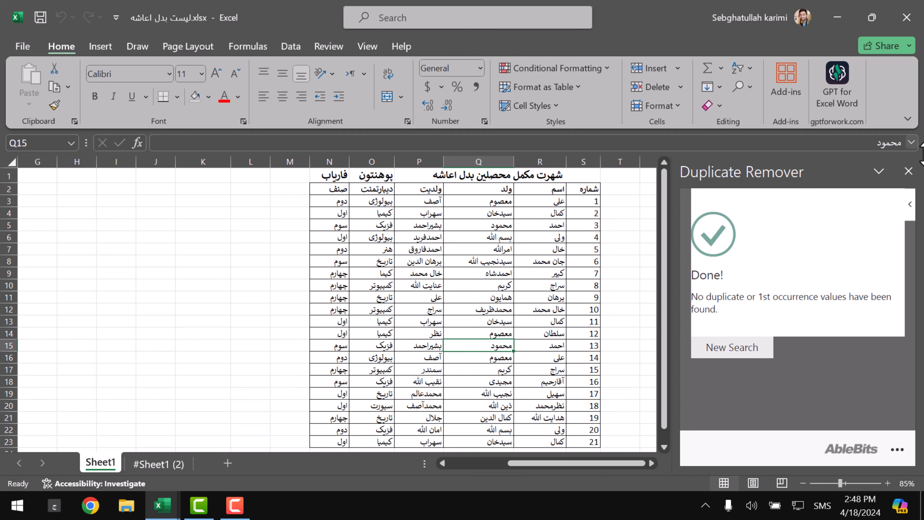
# - Close the add-in, select the student records without the number column, N3:R23, and reopen Duplicate Remover
pyautogui.click(909, 171)
pyautogui.click(535, 262)
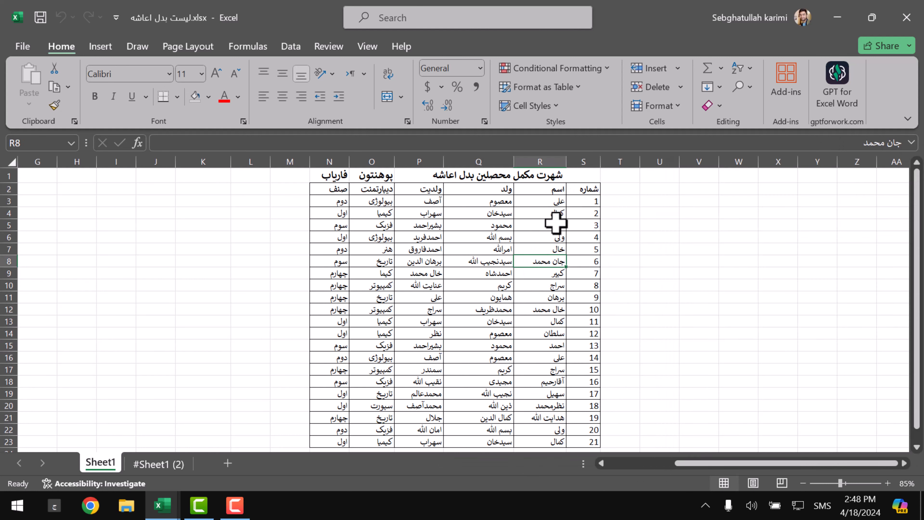
pyautogui.moveTo(561, 204); pyautogui.dragTo(341, 443)
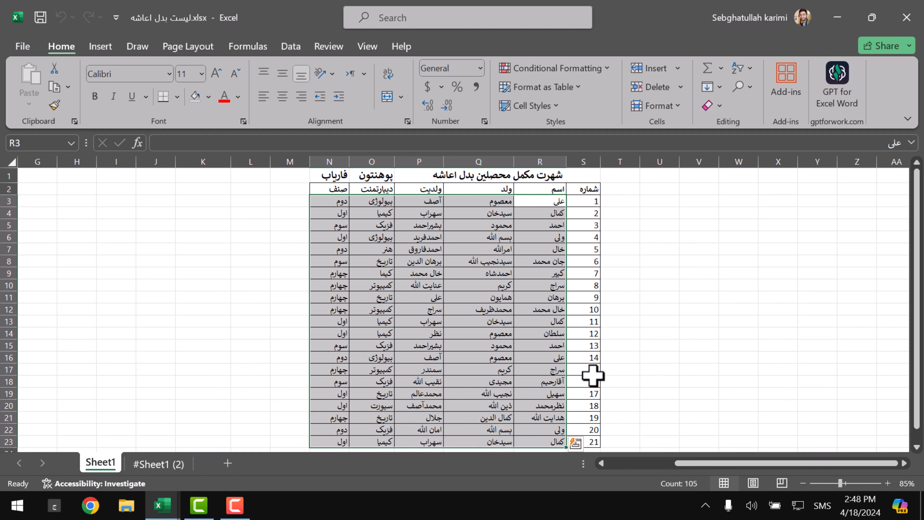
pyautogui.click(557, 205)
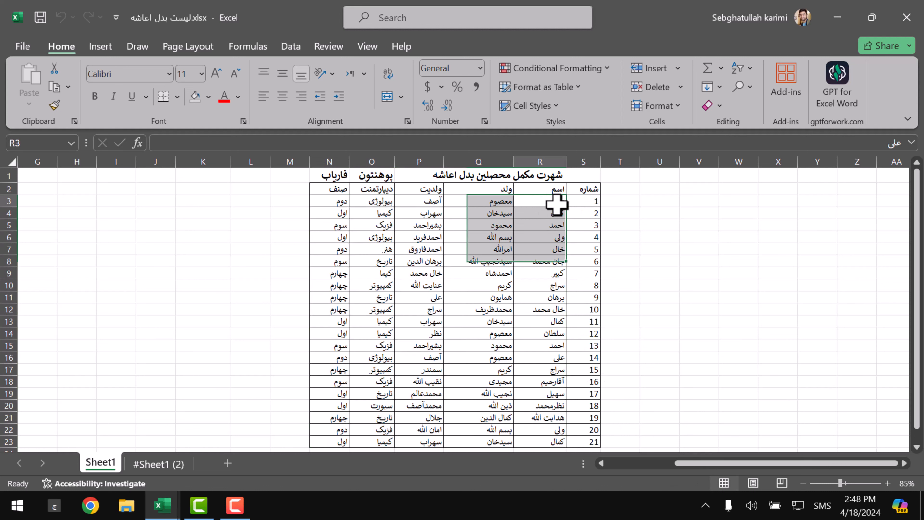
pyautogui.moveTo(565, 200); pyautogui.dragTo(341, 442)
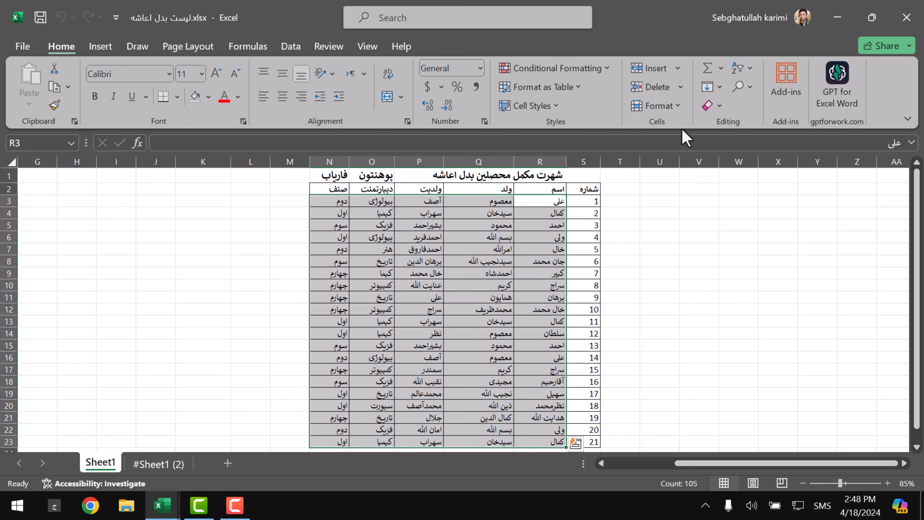
pyautogui.click(787, 73)
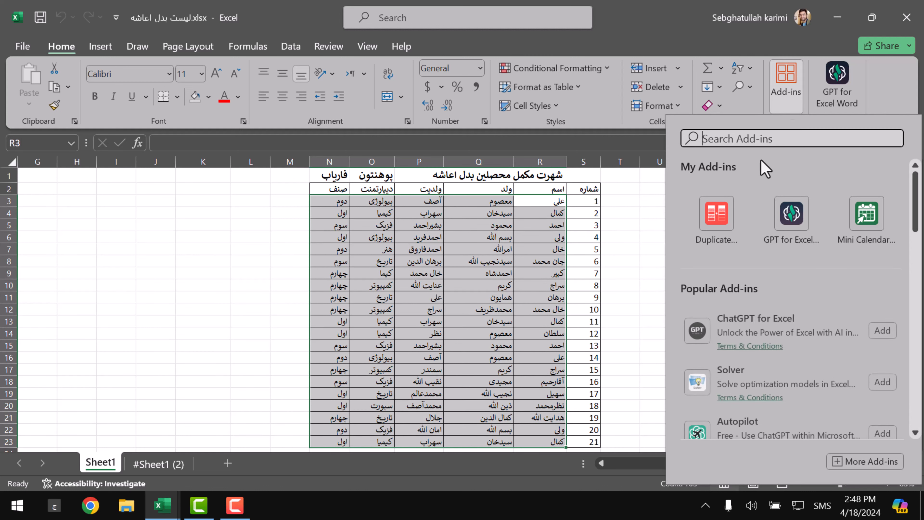
pyautogui.click(715, 215)
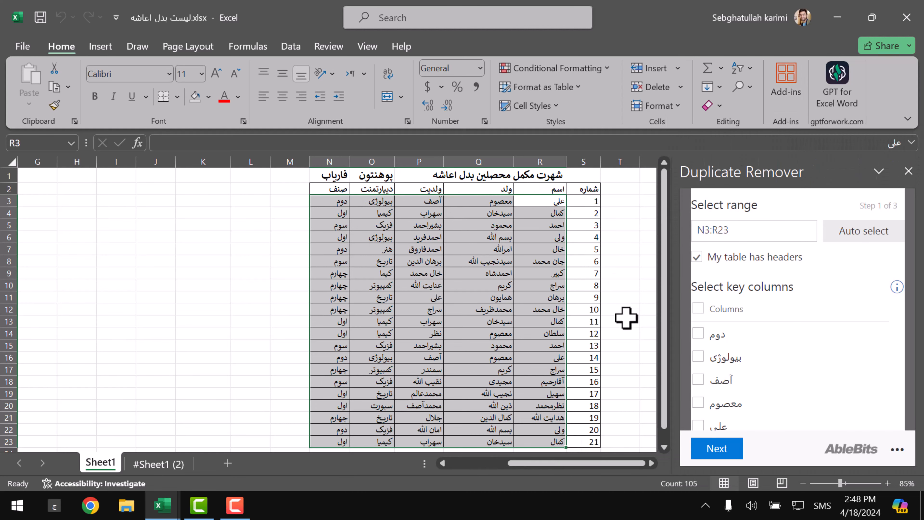
# - Search all key columns of N3:R23 for Duplicates + 1st occurrences and fill the matches with blue
pyautogui.click(716, 313)
pyautogui.click(700, 451)
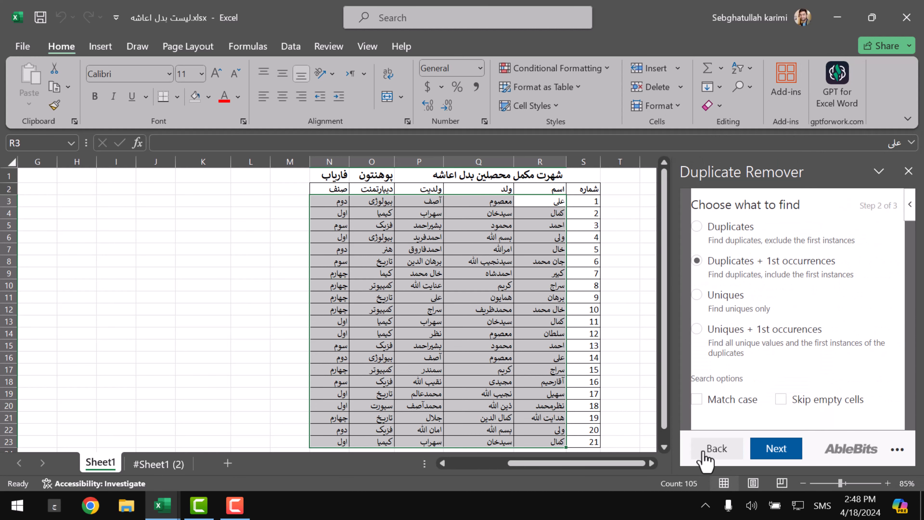
pyautogui.click(779, 452)
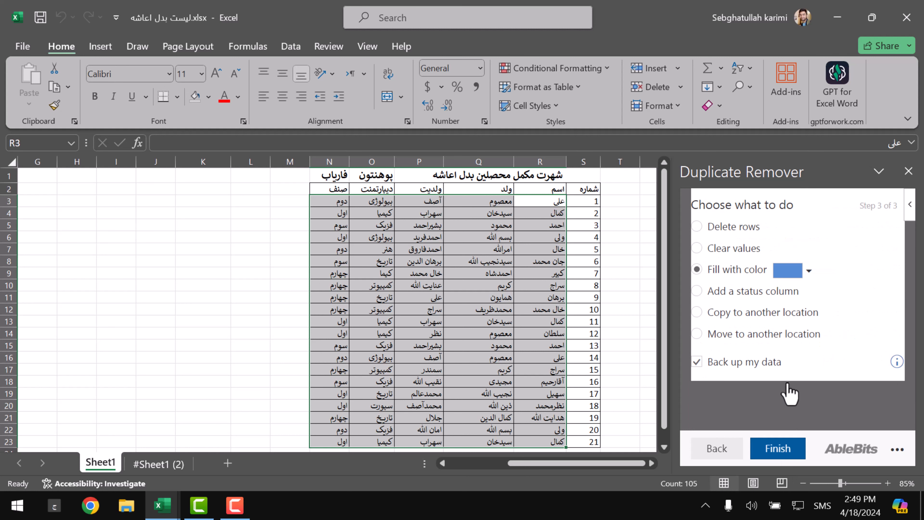
pyautogui.click(782, 453)
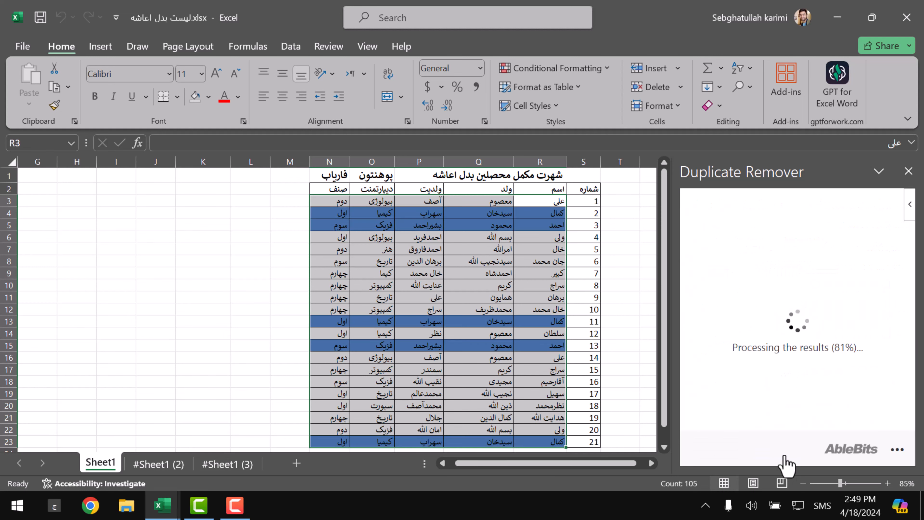
# - Compare the blue-filled student records with the uncoloured ones, including rows 10 and 17
pyautogui.click(555, 289)
pyautogui.click(553, 277)
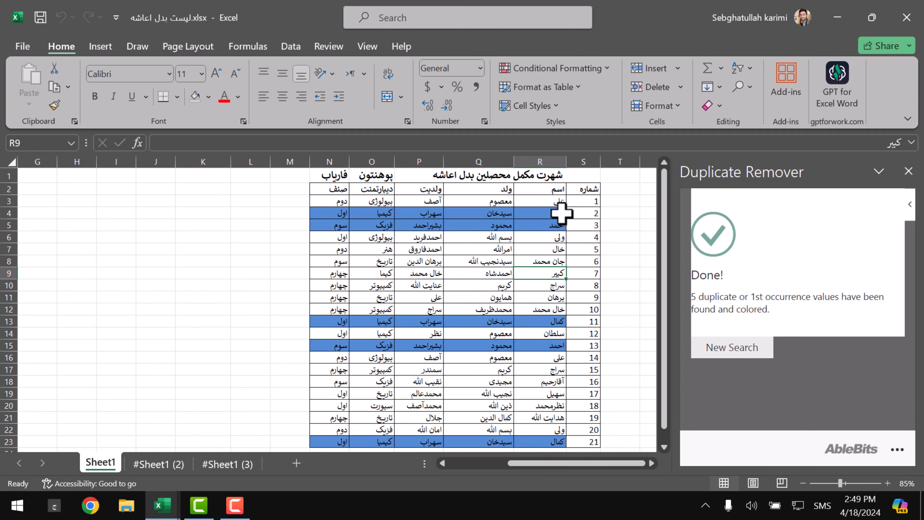
pyautogui.moveTo(562, 213); pyautogui.dragTo(329, 212)
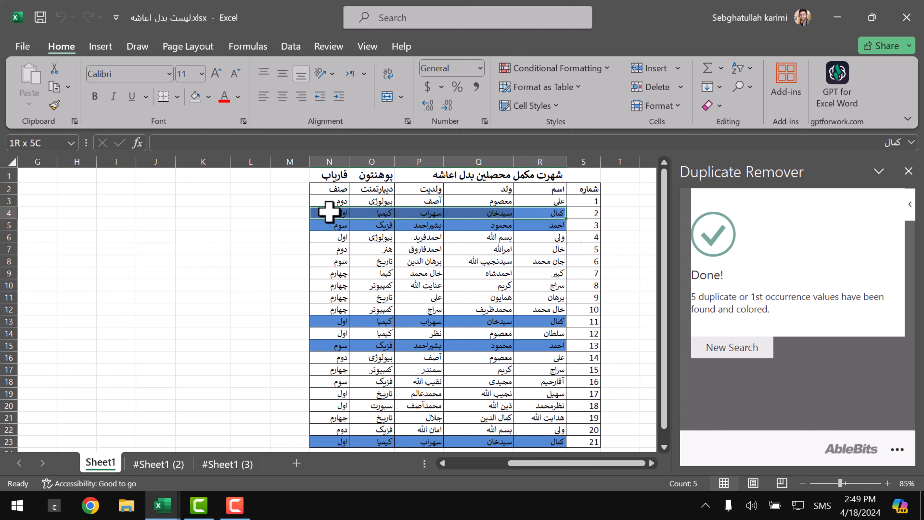
pyautogui.click(572, 285)
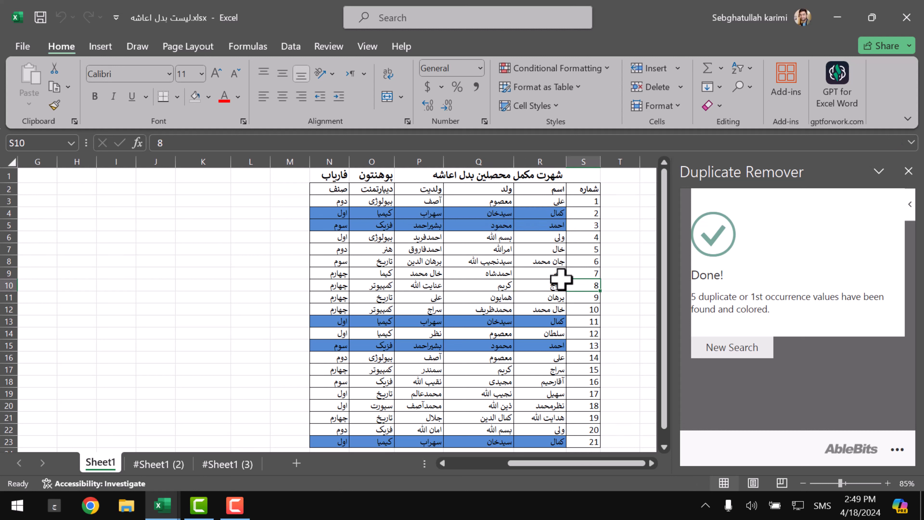
pyautogui.moveTo(560, 284); pyautogui.dragTo(315, 286)
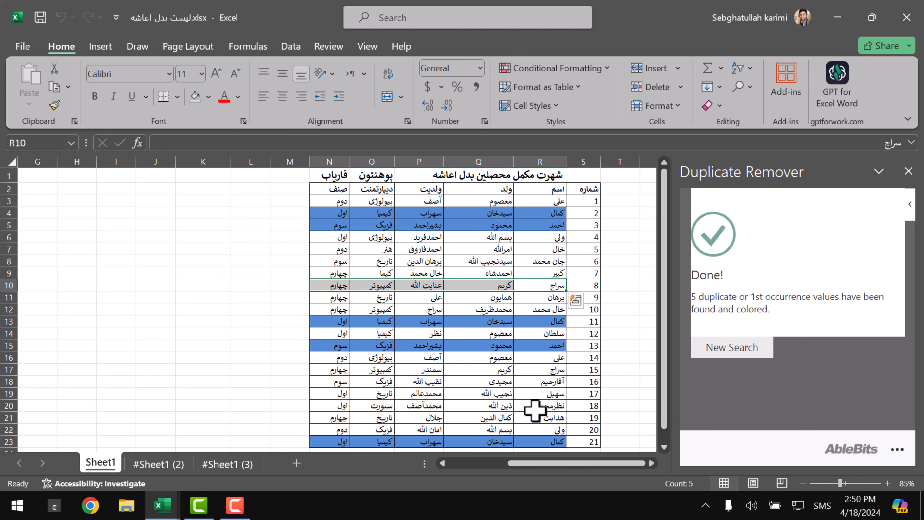
pyautogui.click(554, 369)
pyautogui.moveTo(554, 368); pyautogui.dragTo(342, 368)
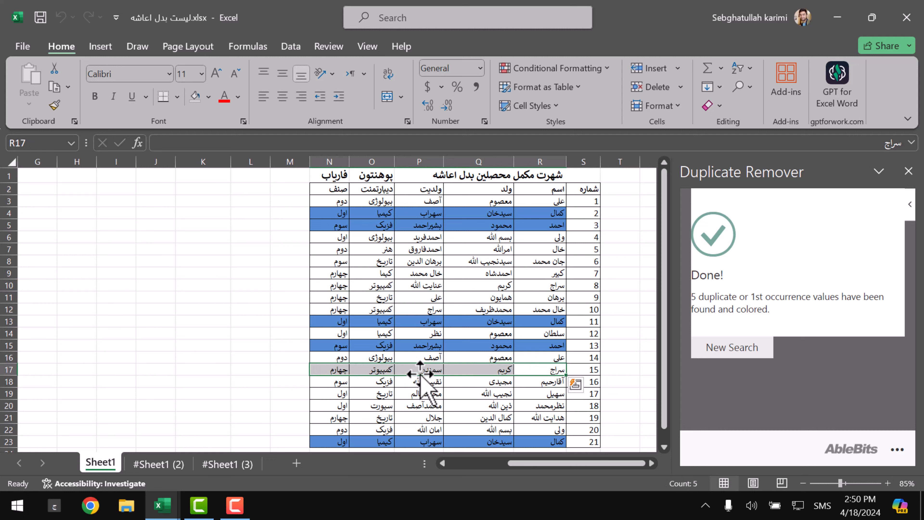
pyautogui.click(419, 371)
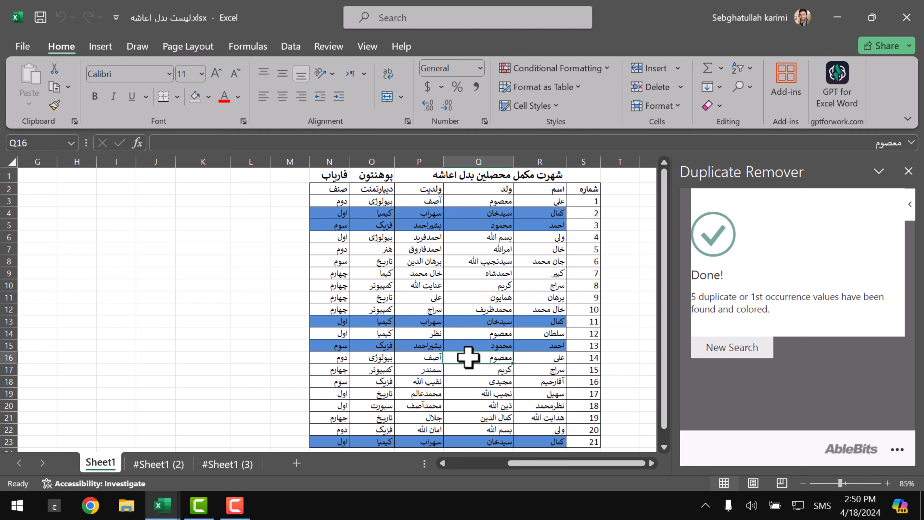
pyautogui.moveTo(555, 201); pyautogui.dragTo(434, 377)
pyautogui.click(372, 357)
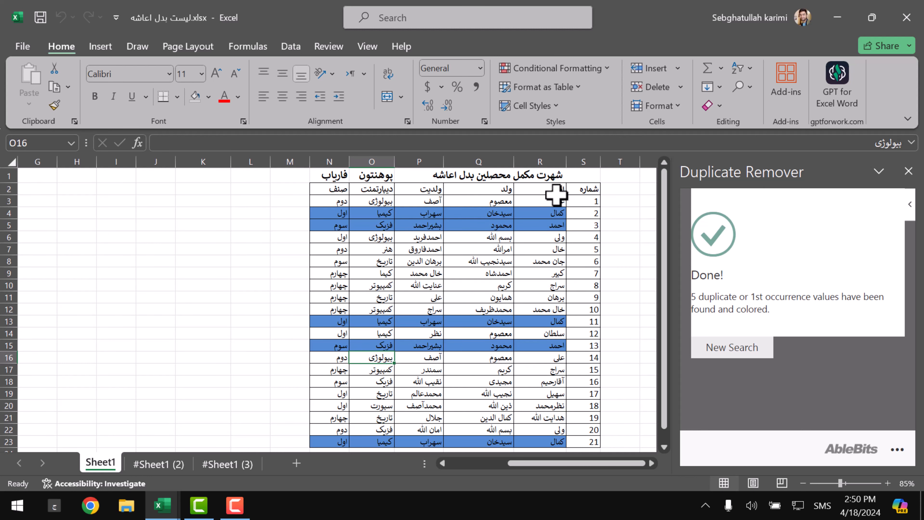
# - Review the coloured student list through its last record in row 23, checking the blue-filled rows against the rest
pyautogui.moveTo(556, 195); pyautogui.dragTo(311, 440)
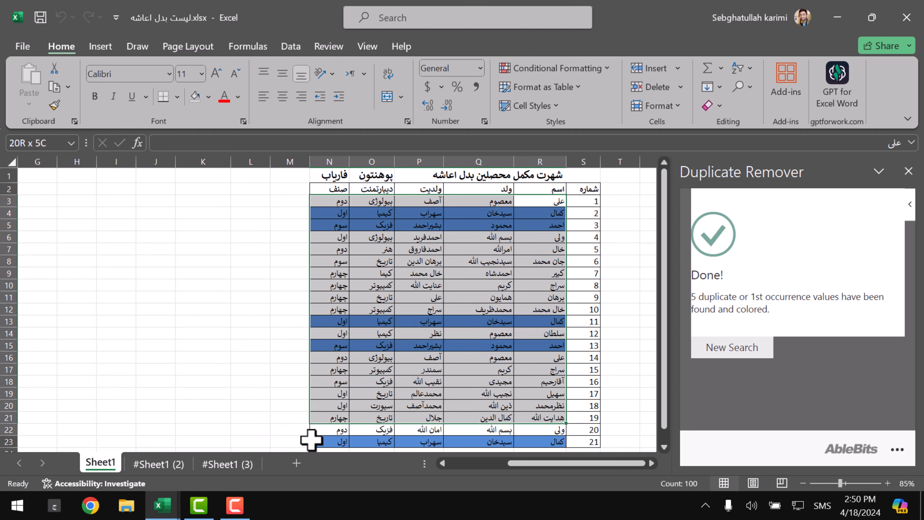
pyautogui.click(369, 368)
pyautogui.scroll(-5, 441, 359)
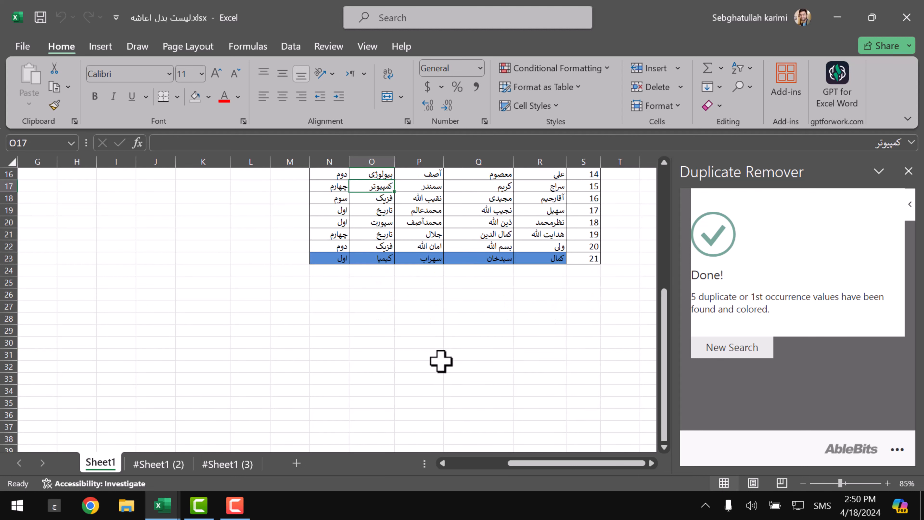
pyautogui.scroll(4, 489, 351)
pyautogui.scroll(-1, 606, 371)
pyautogui.moveTo(590, 368); pyautogui.dragTo(351, 120)
pyautogui.click(372, 261)
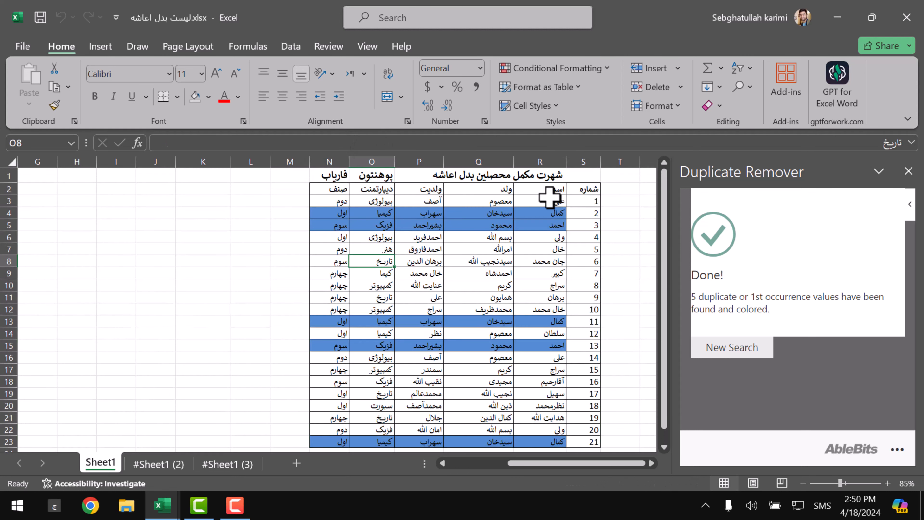
# - Clear the blue fill from the student records in N3:R23 and reopen Duplicate Remover on that range
pyautogui.moveTo(549, 197); pyautogui.dragTo(346, 411)
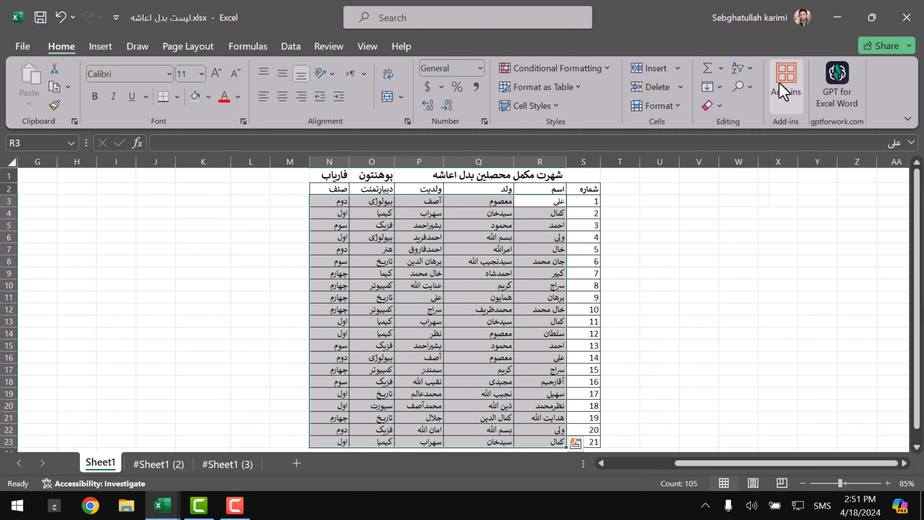
pyautogui.click(779, 83)
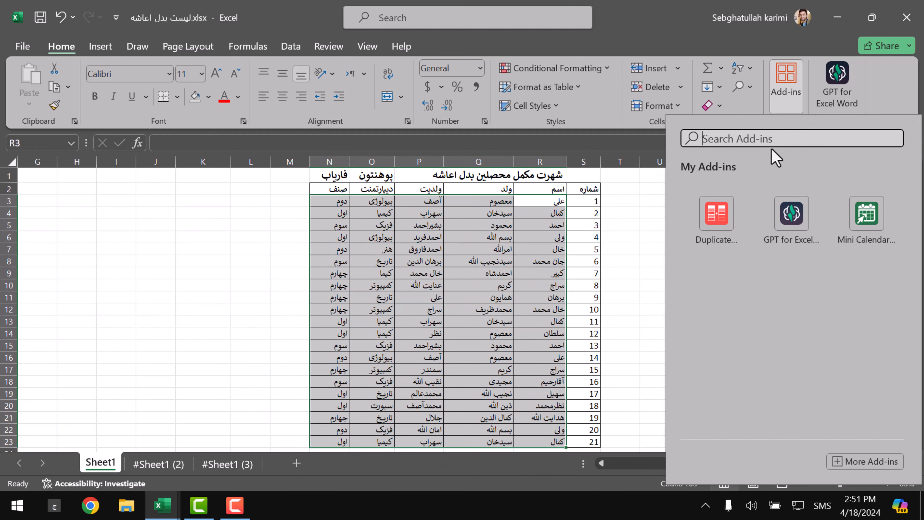
pyautogui.click(706, 237)
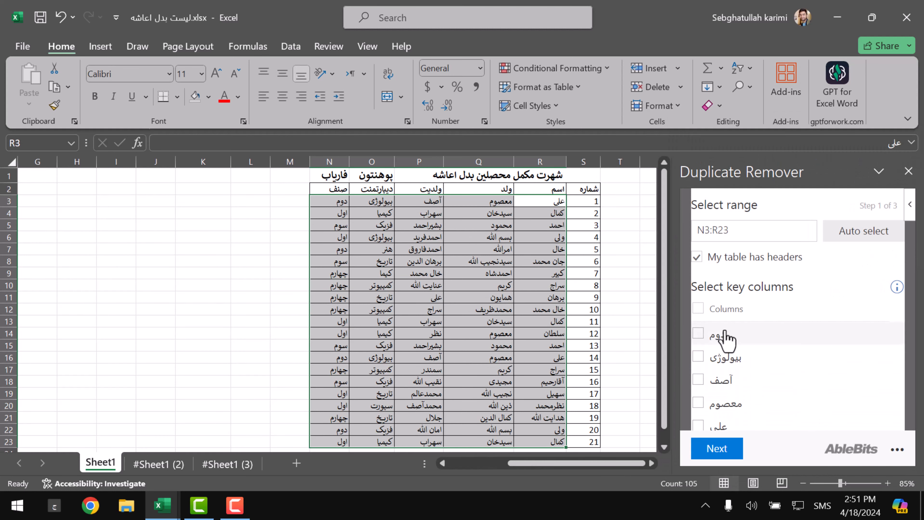
# - Search all key columns of N3:R23 for Duplicates + 1st occurrences, add a status column for the matches, and check row 4
pyautogui.click(723, 313)
pyautogui.click(732, 449)
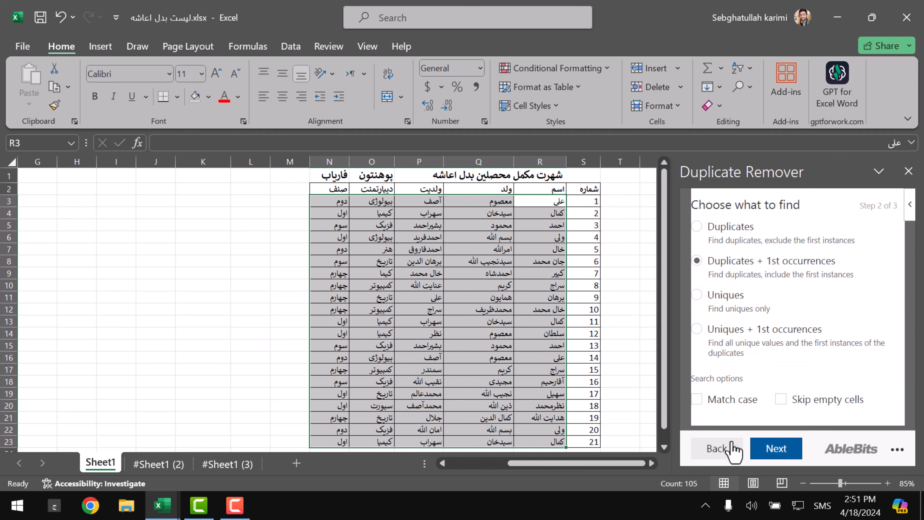
pyautogui.click(772, 451)
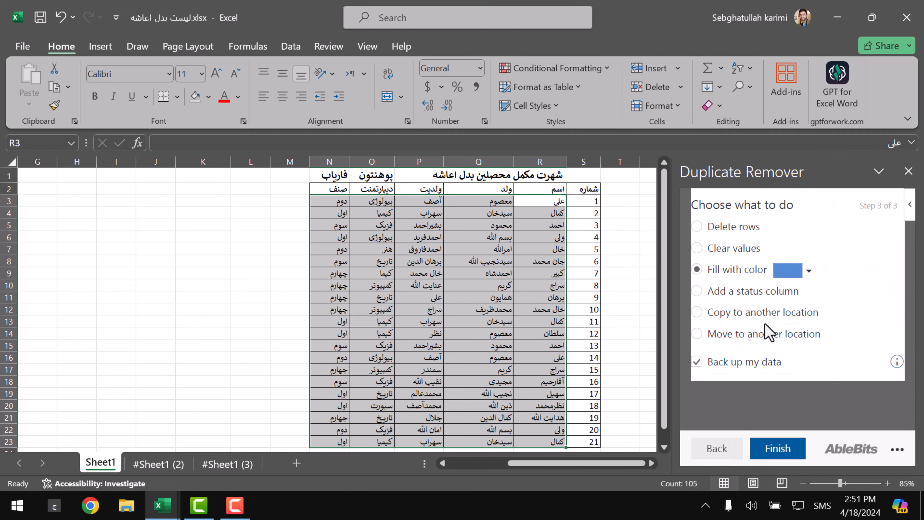
pyautogui.click(744, 294)
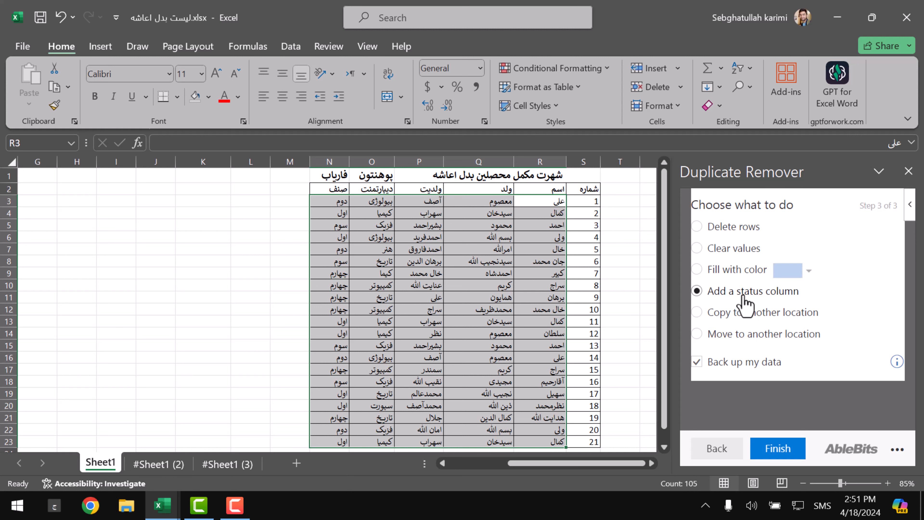
pyautogui.click(781, 449)
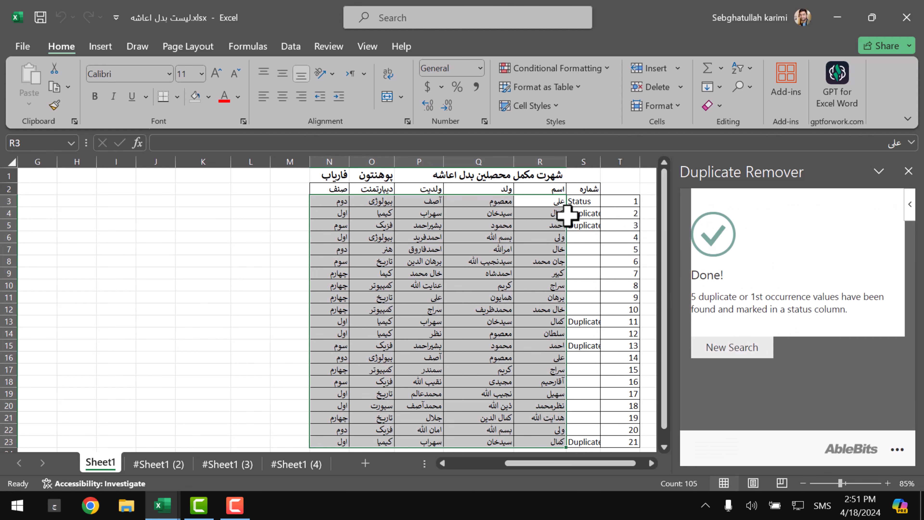
pyautogui.moveTo(605, 213); pyautogui.dragTo(356, 211)
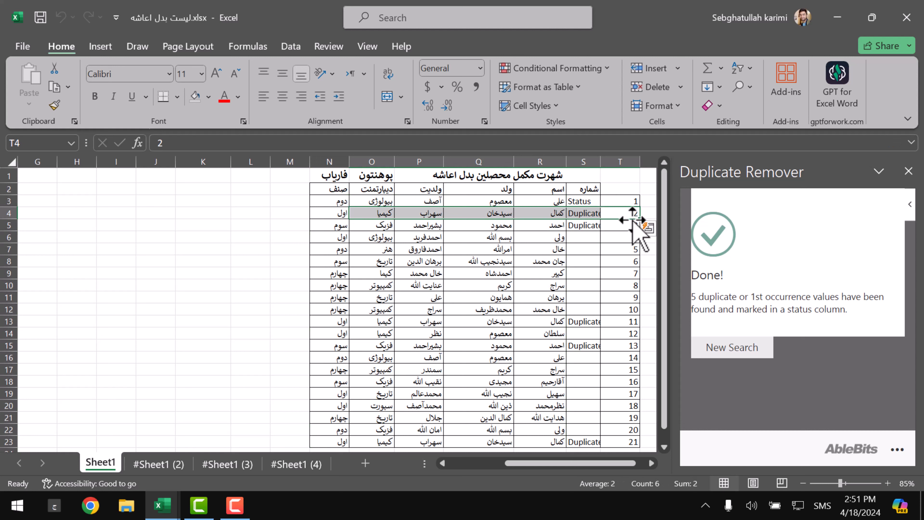